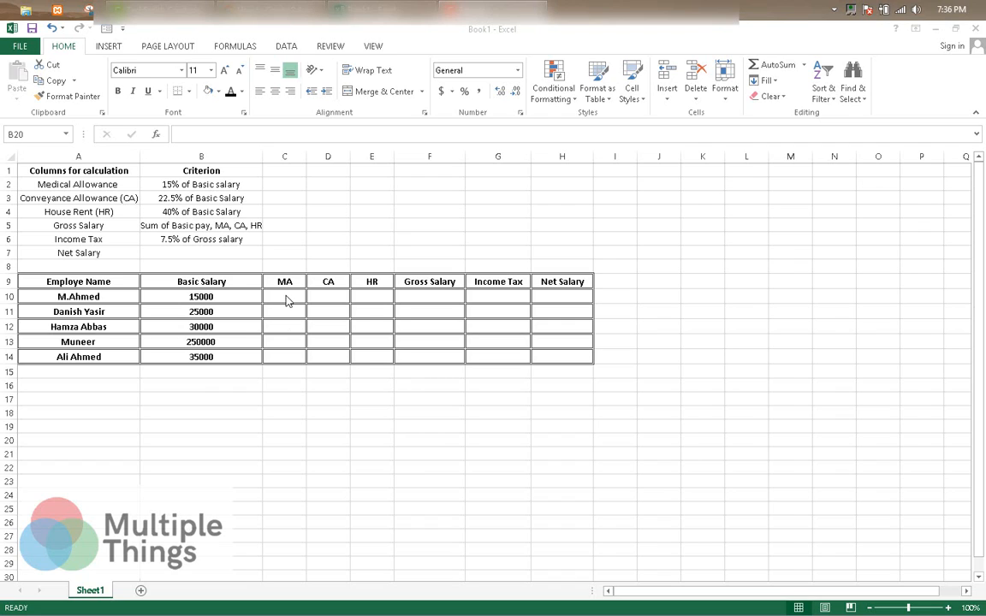
- Calculate the medical allowance in C10 with =B10*15% and fill the formula down to C14
click(287, 298)
click(286, 297)
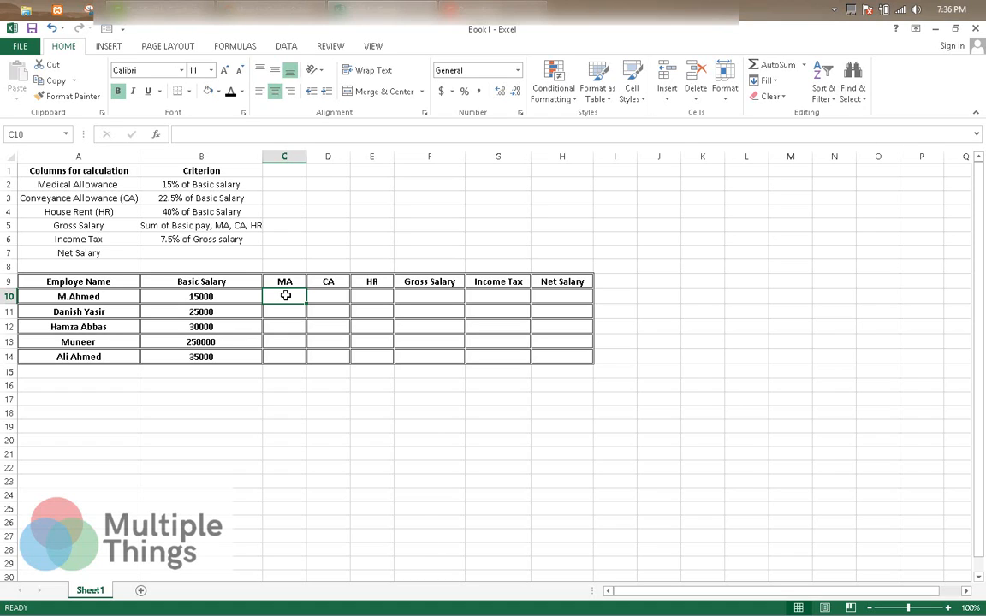
text(=)
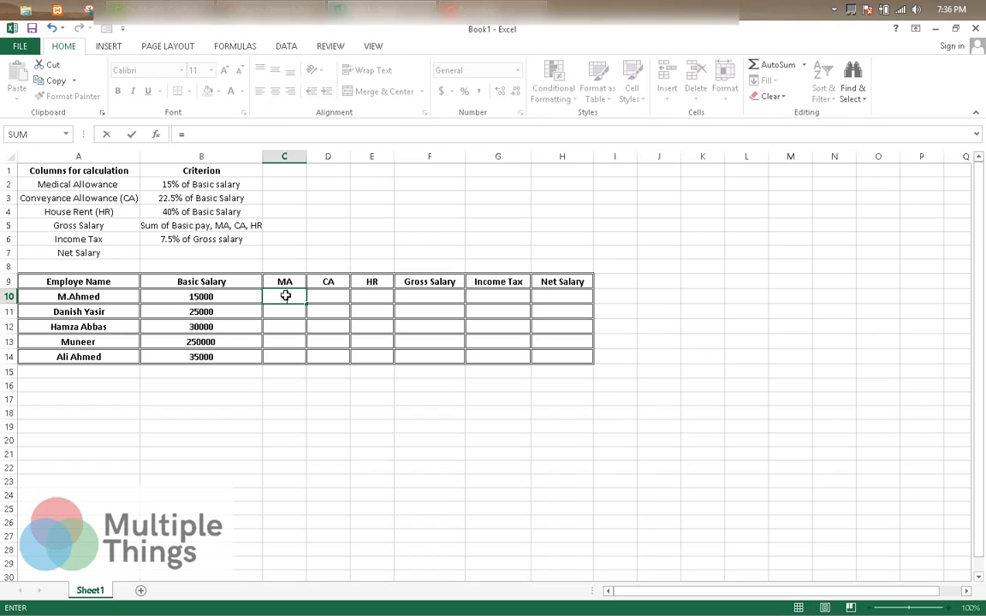
click(207, 297)
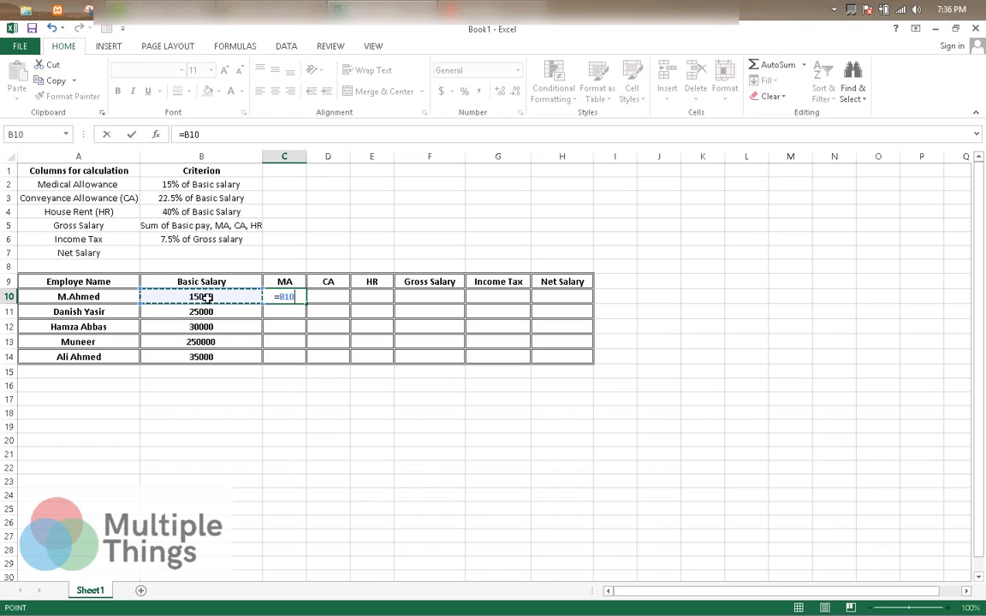
text(*15)
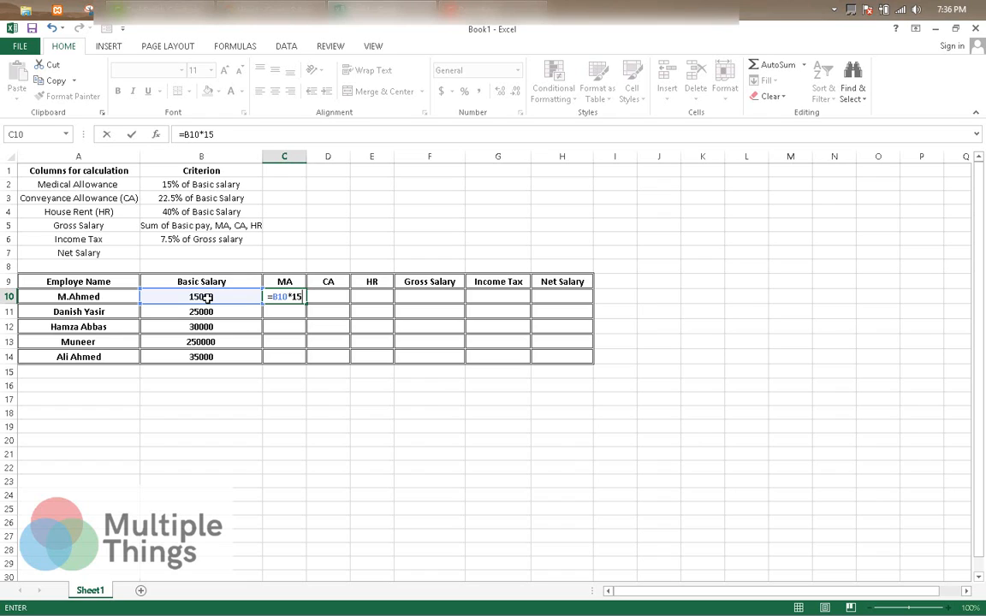
text(%)
key(Return)
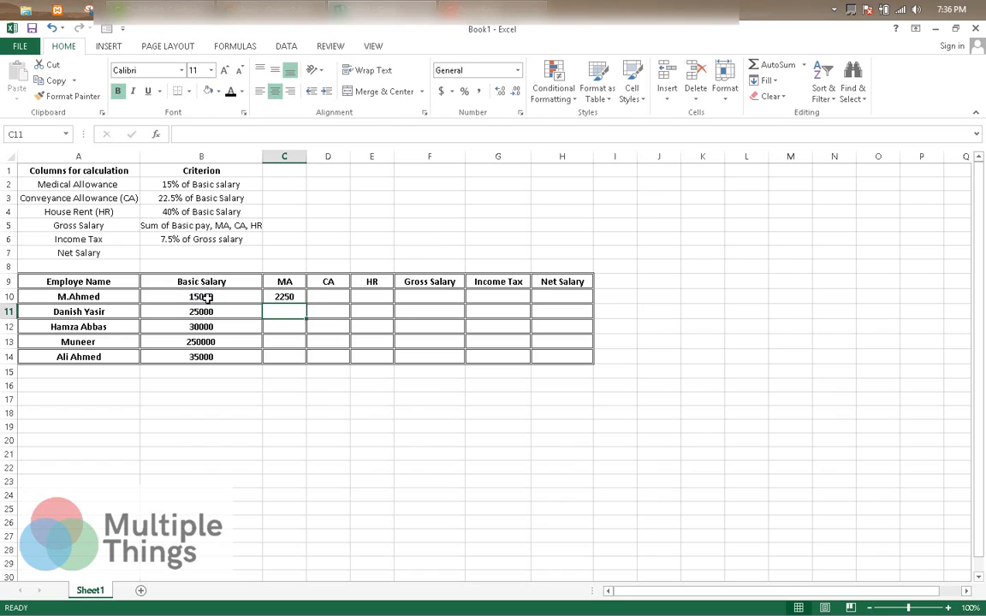
click(286, 296)
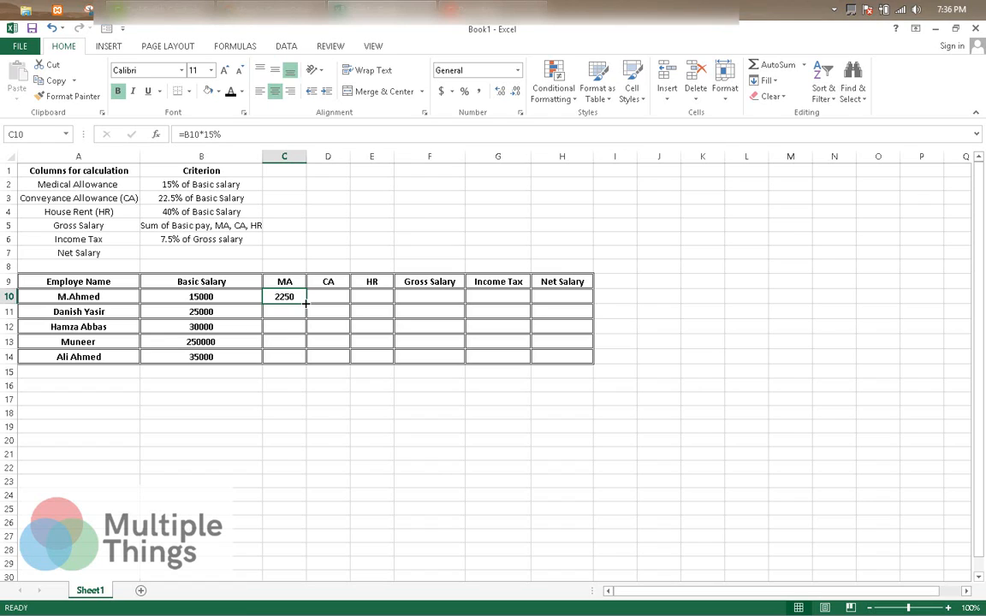
double_click(306, 303)
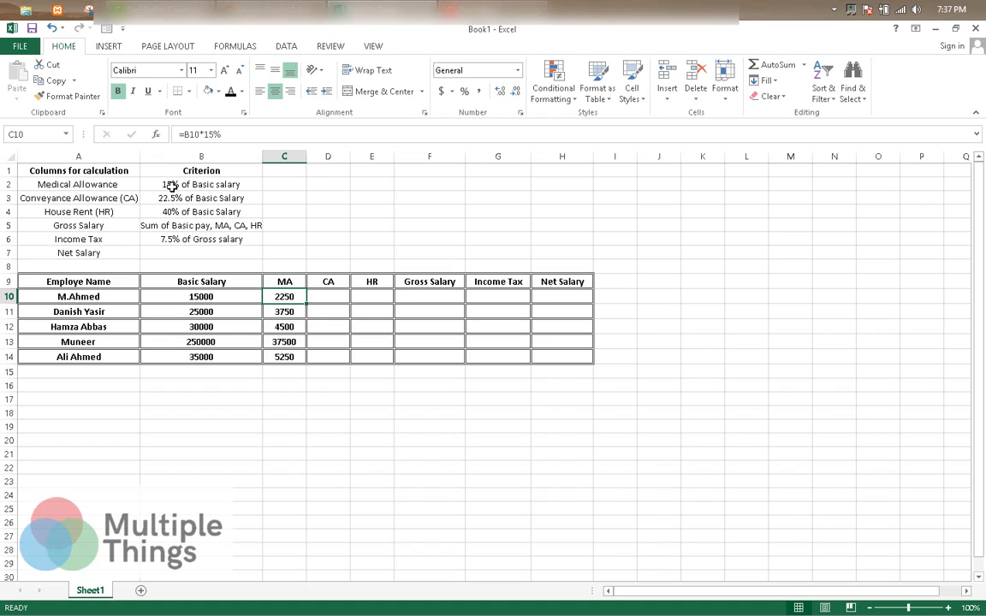
- Change the Medical Allowance criterion in B2 to 12% of Basic salary and inspect the formula in C10
click(163, 185)
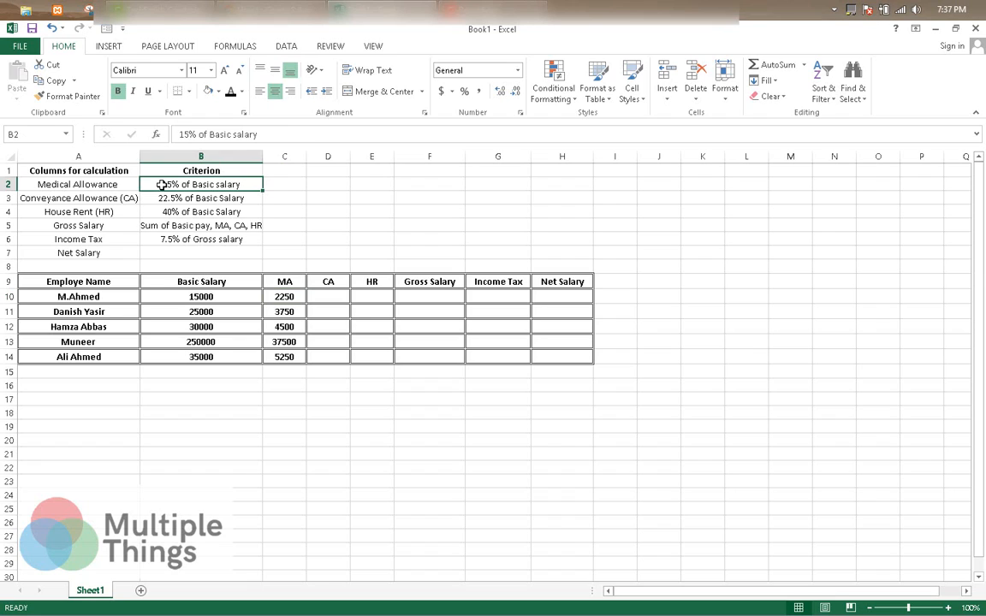
double_click(169, 185)
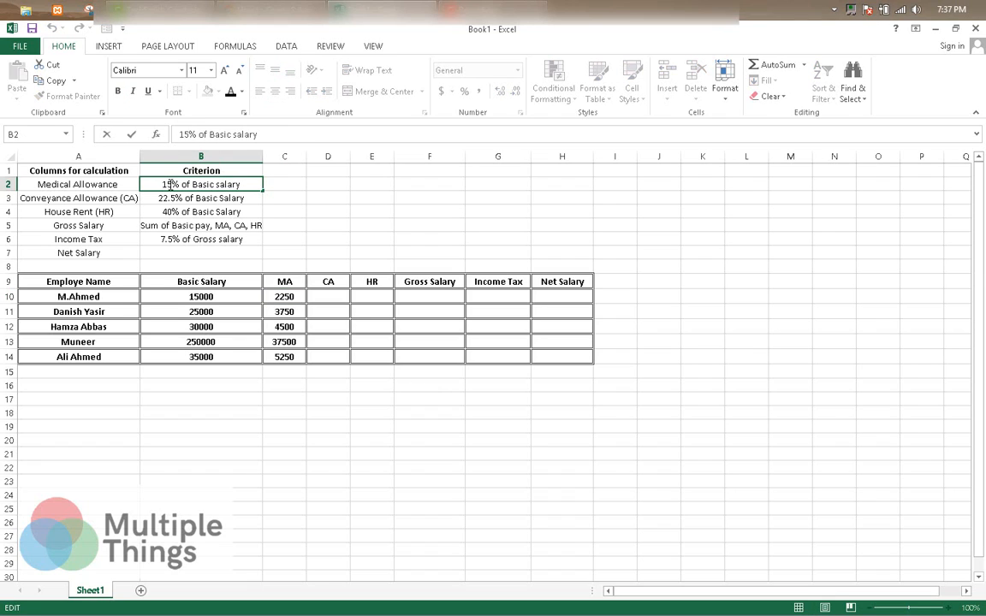
key(BackSpace)
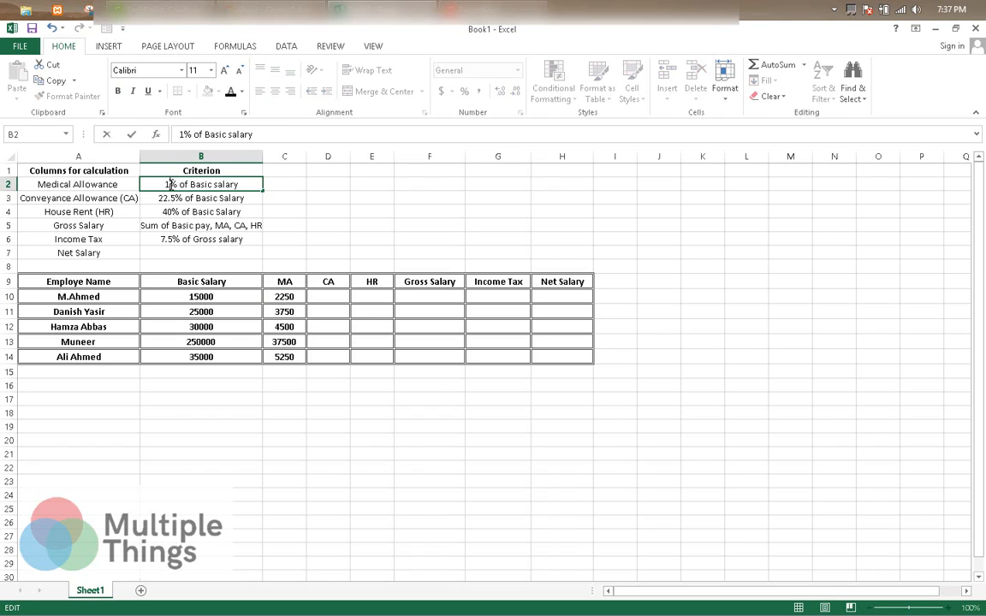
text(2)
click(290, 226)
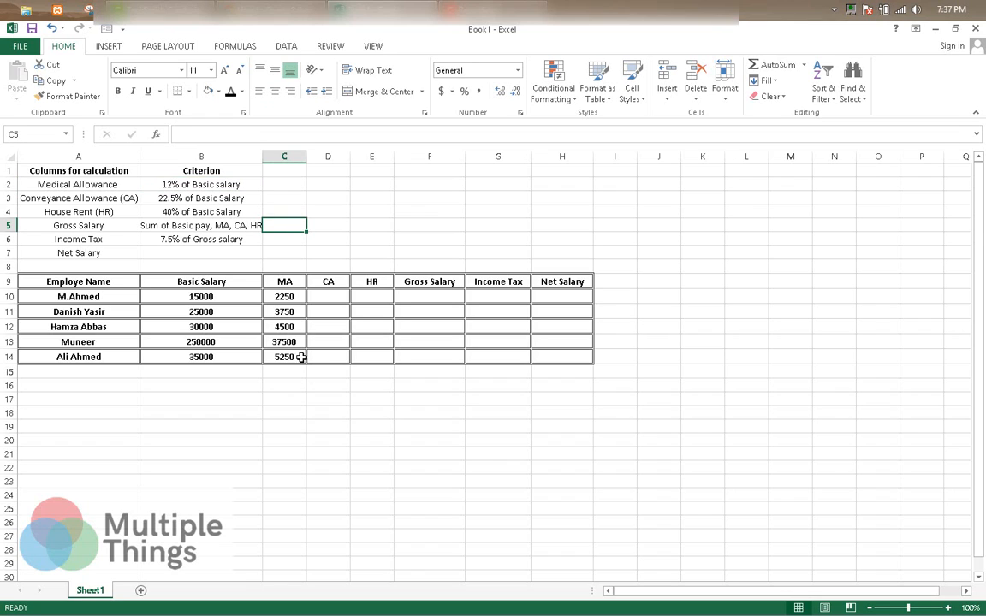
click(283, 299)
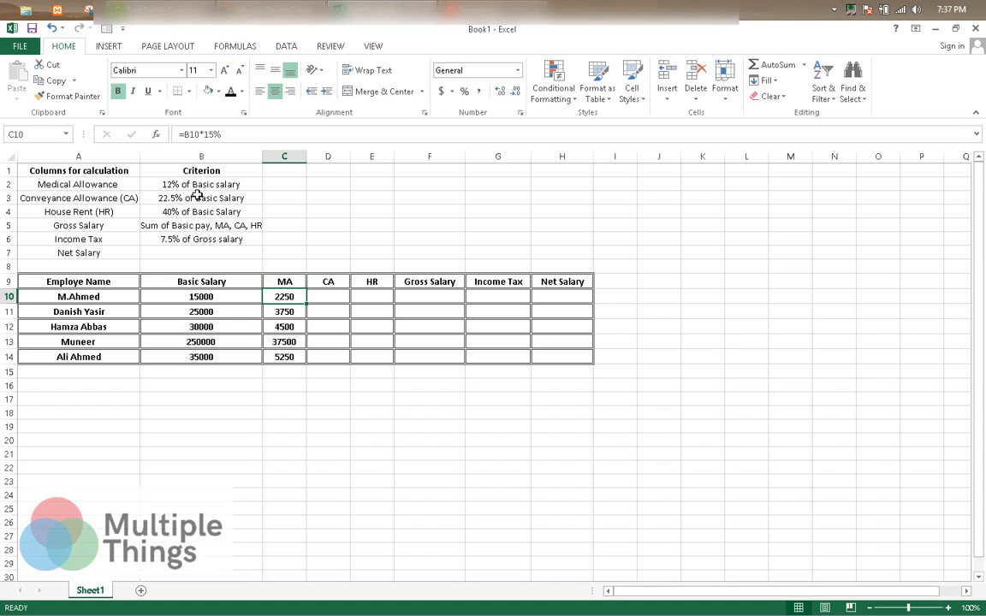
- Enter 12% in C2 as a separate rate cell beside the Medical Allowance criterion
click(279, 185)
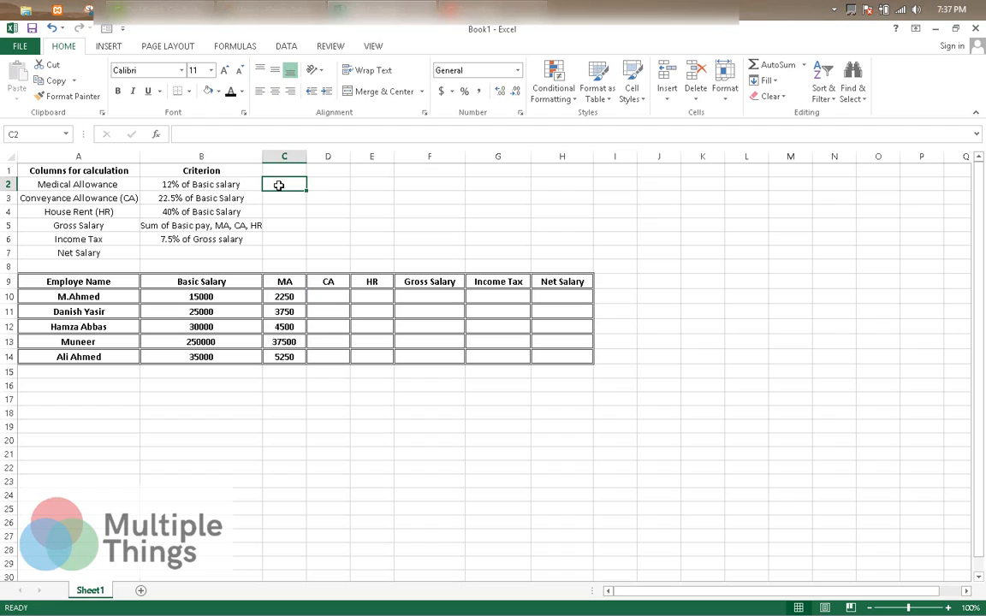
text(12)
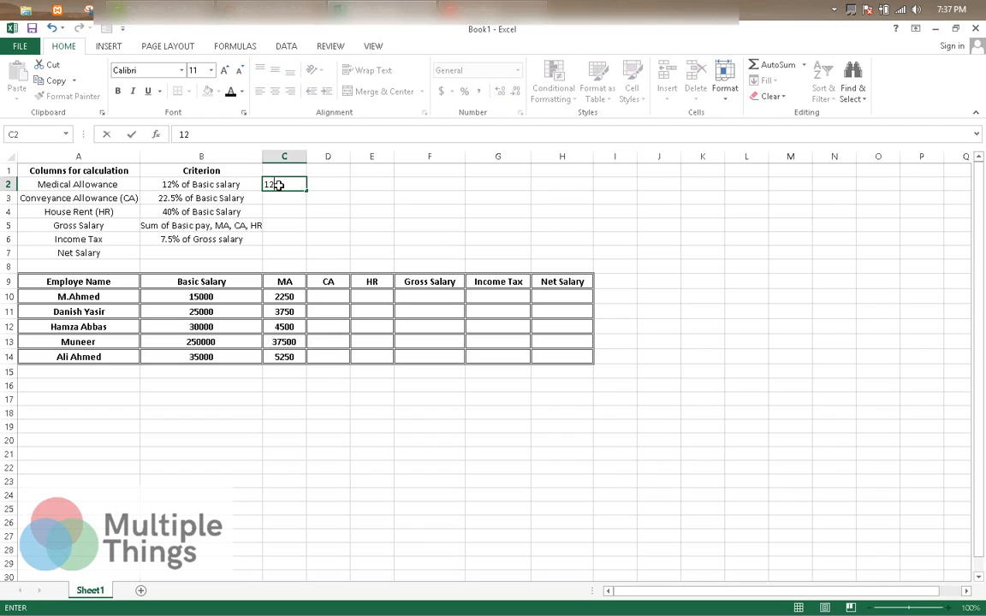
text(%)
click(292, 220)
click(290, 184)
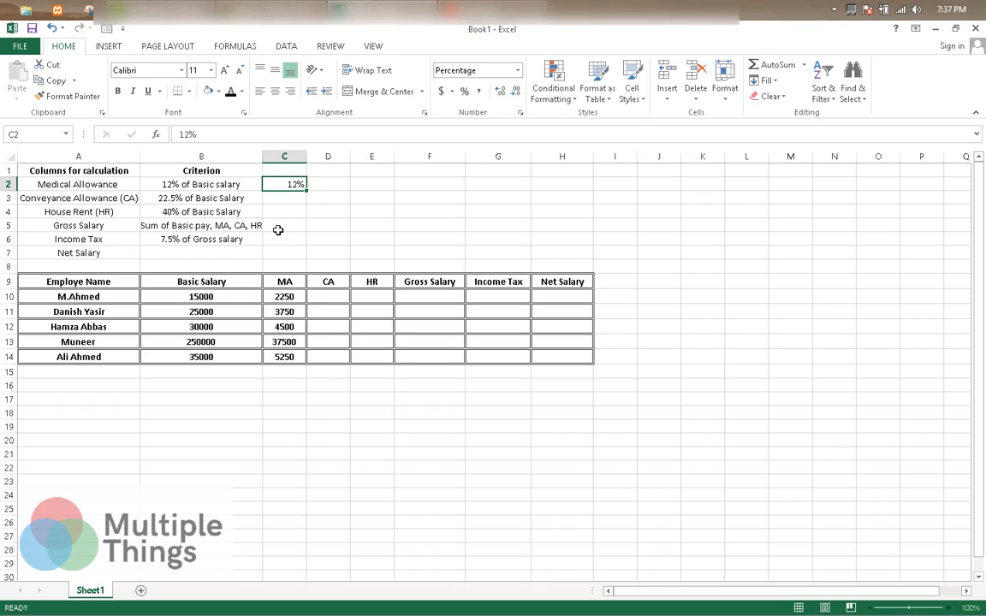
- Clear the MA cells C10:C14 and build the formula =B10*C2 in C10
drag(291, 294, 297, 360)
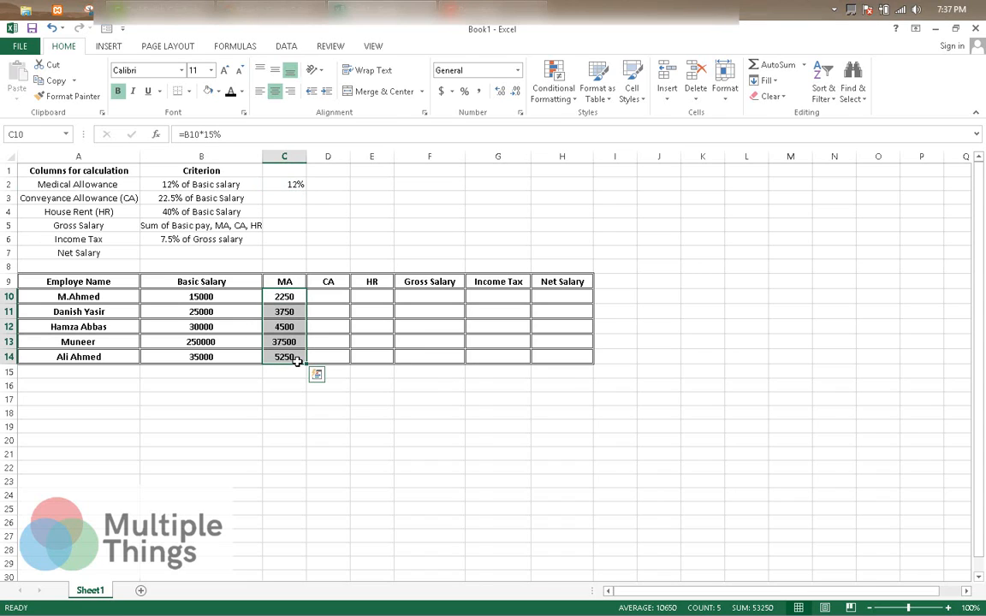
key(Delete)
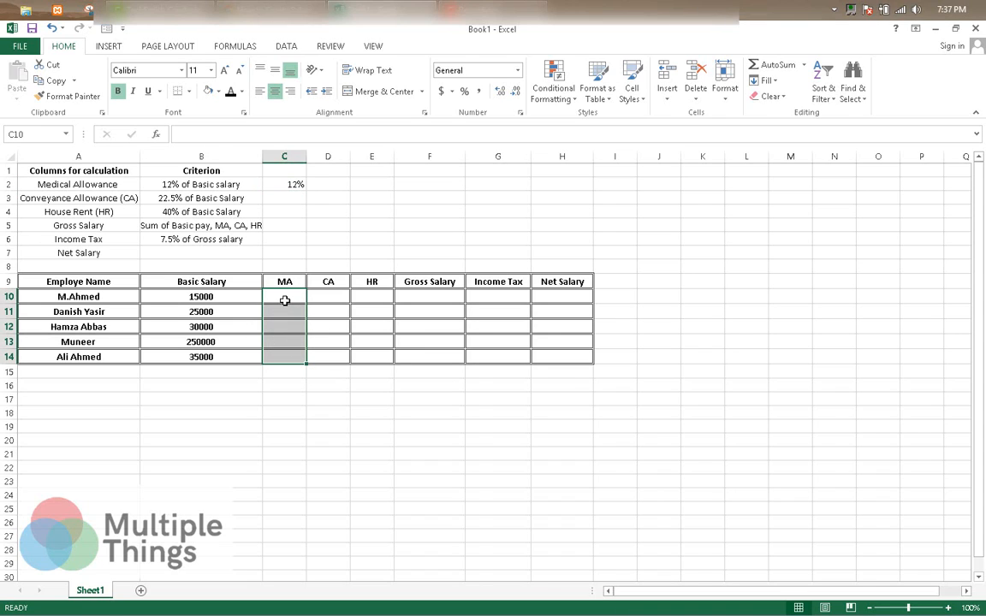
text(=)
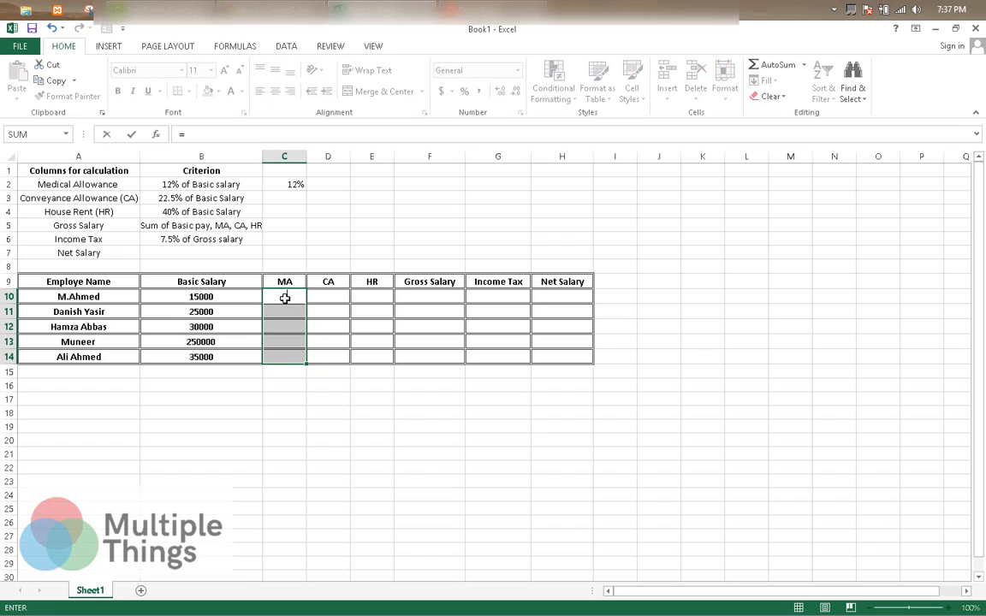
click(202, 297)
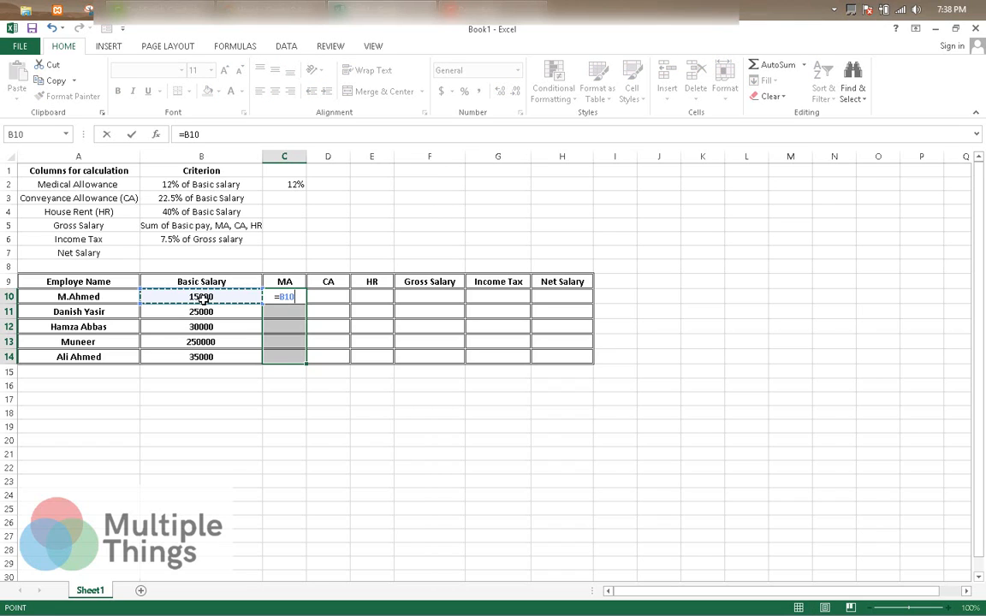
text(*)
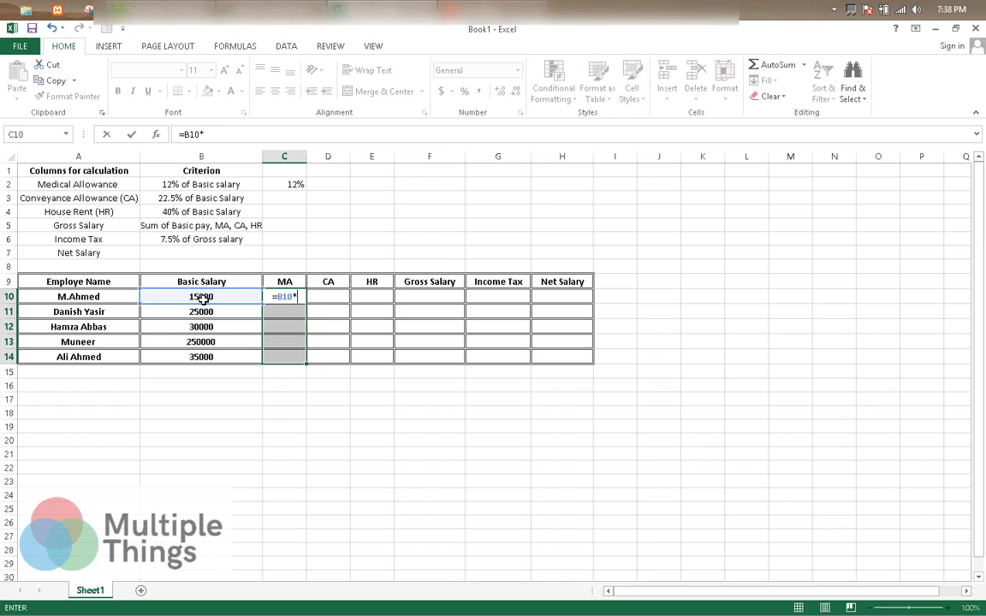
click(293, 183)
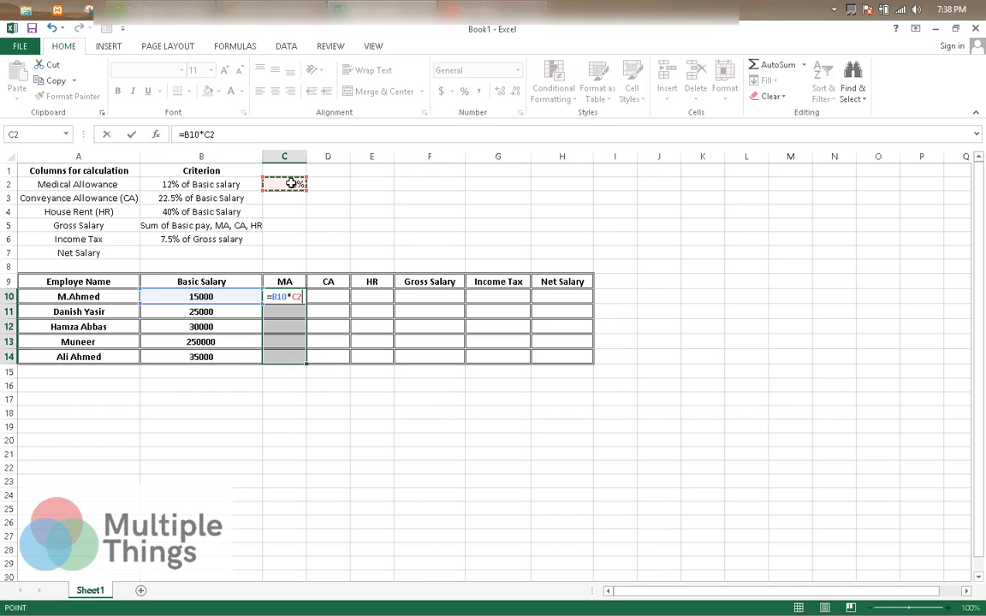
- Make the rate reference absolute so C10 reads =B10*$C$2, and fill the formula down to C14
click(207, 134)
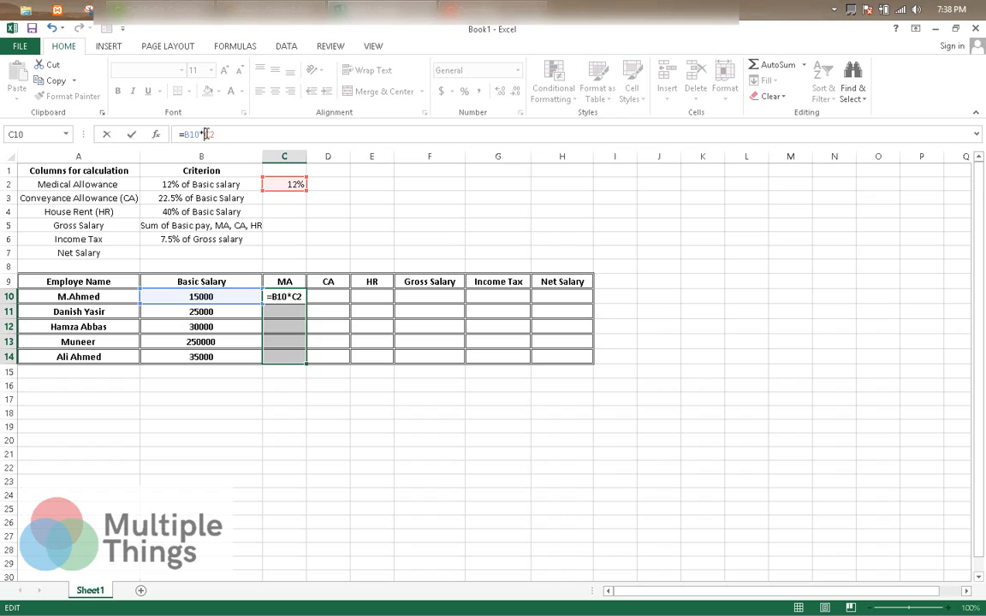
click(205, 134)
text($)
click(216, 135)
text($)
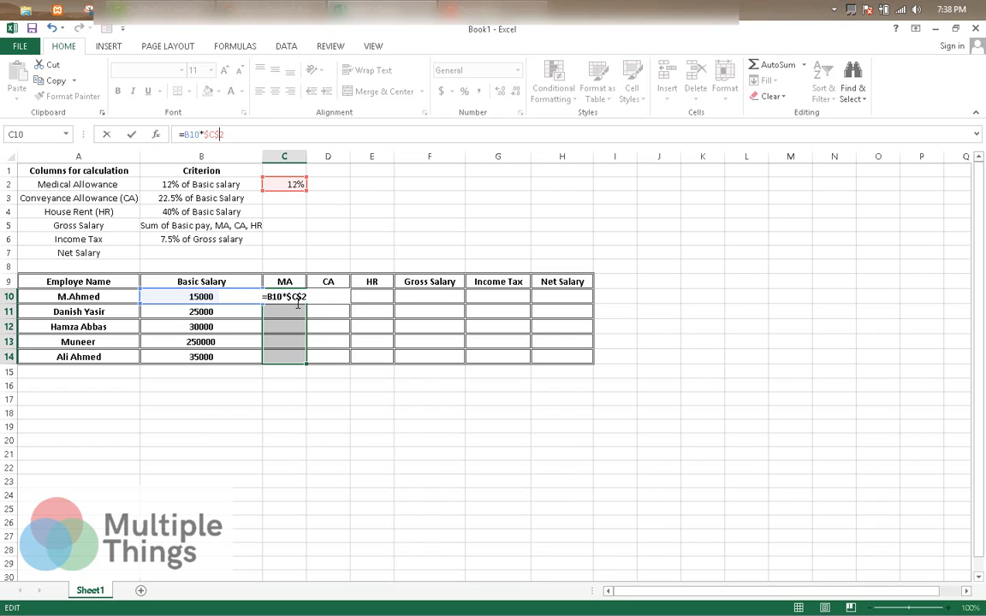
key(Return)
click(295, 296)
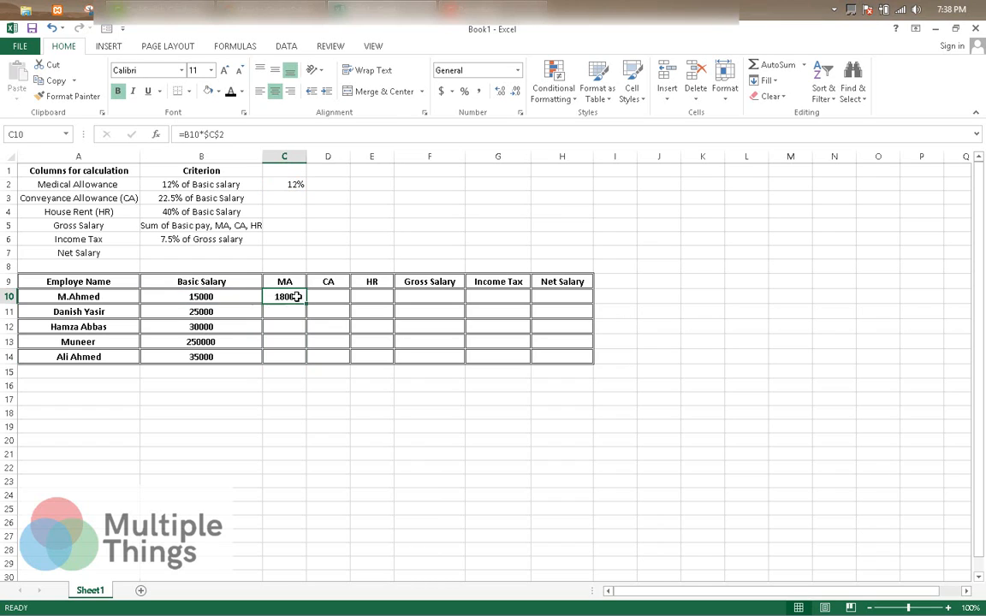
drag(306, 301, 306, 359)
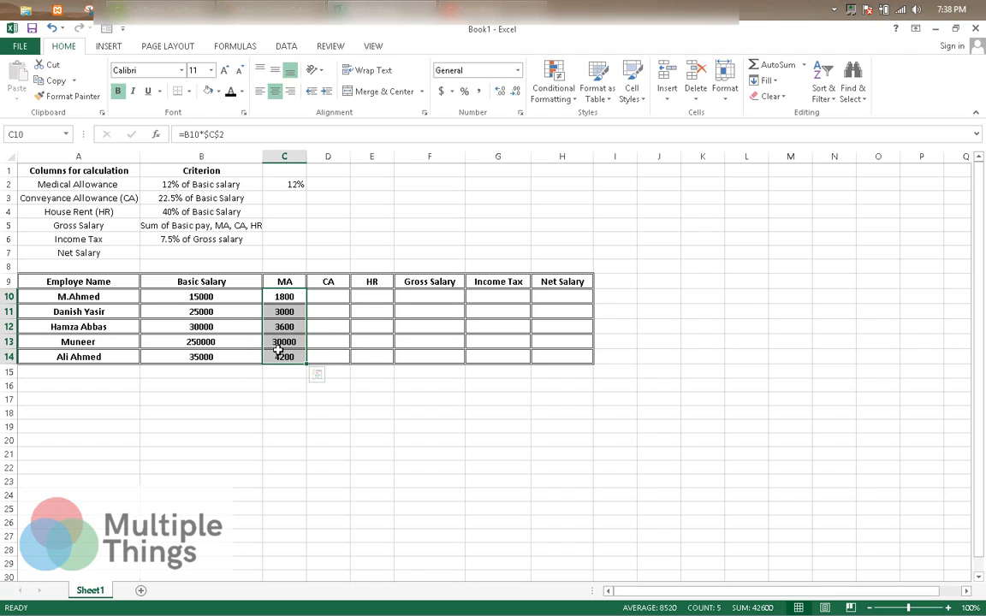
- Set the medical allowance rate in C2 to 15%
click(286, 185)
text(15)
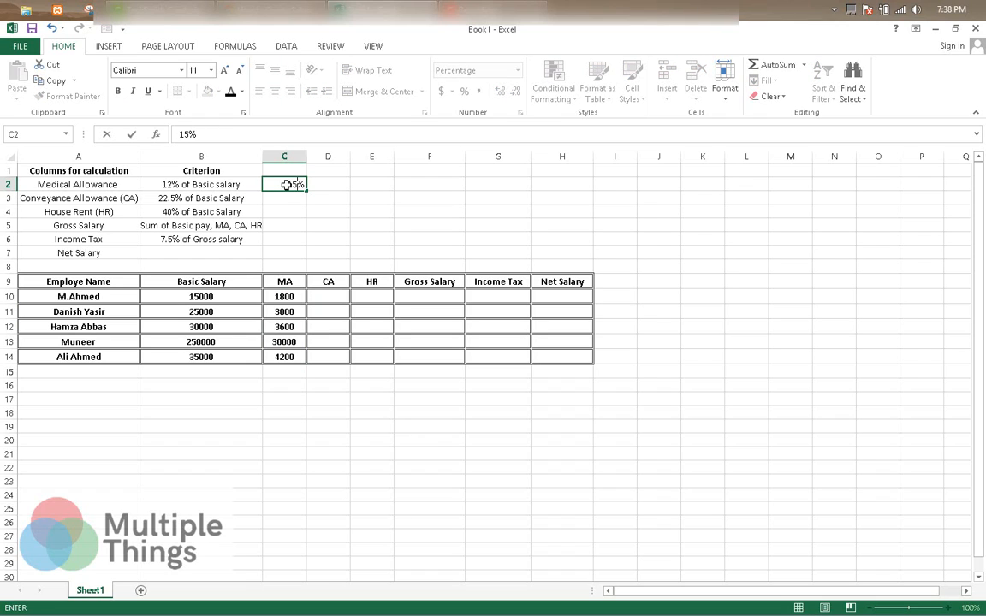
key(Return)
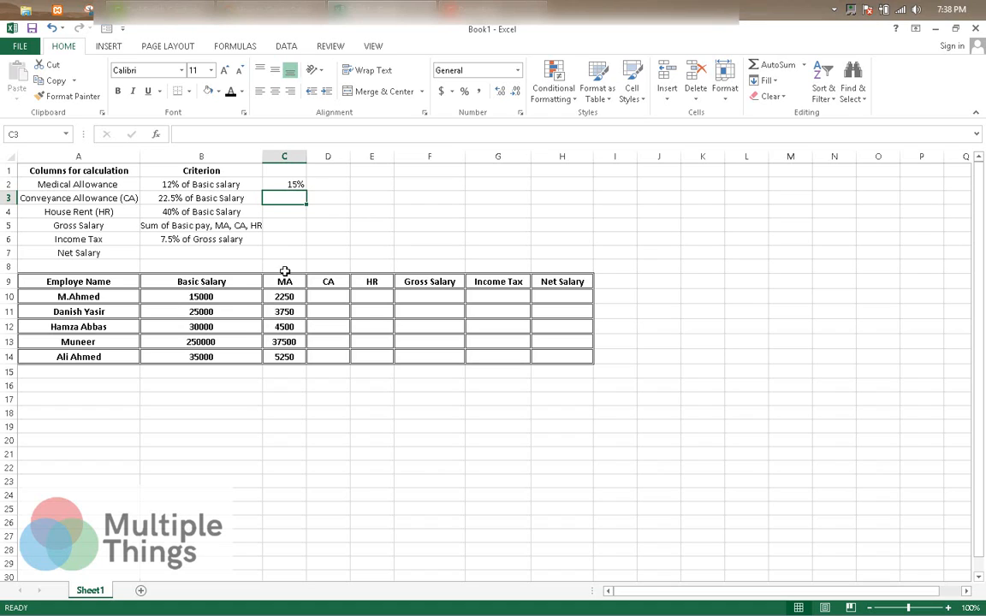
- Calculate the conveyance allowance in D10 with =B10*22.5% and fill the formula down to D14
click(330, 295)
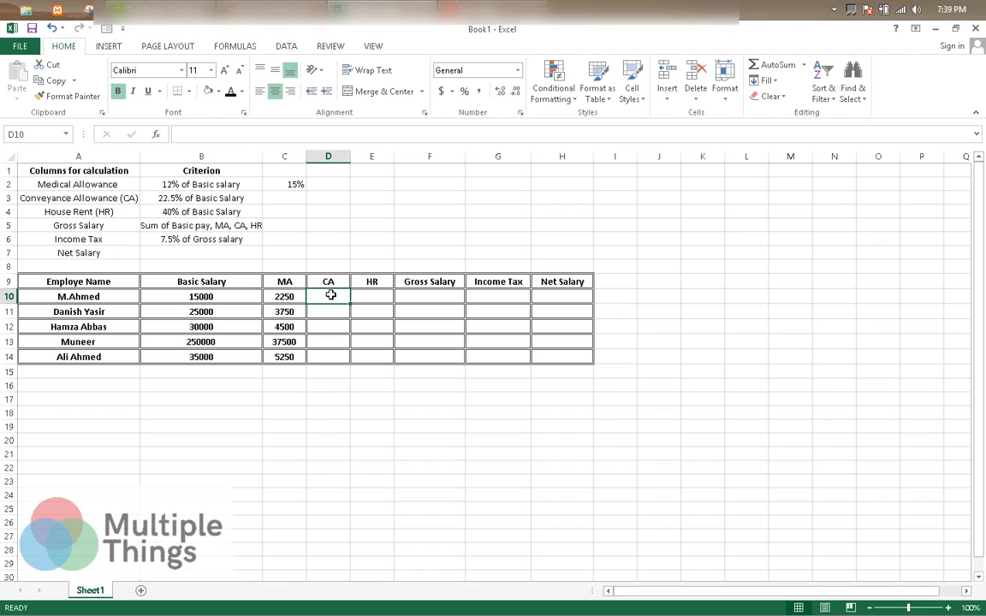
text(=)
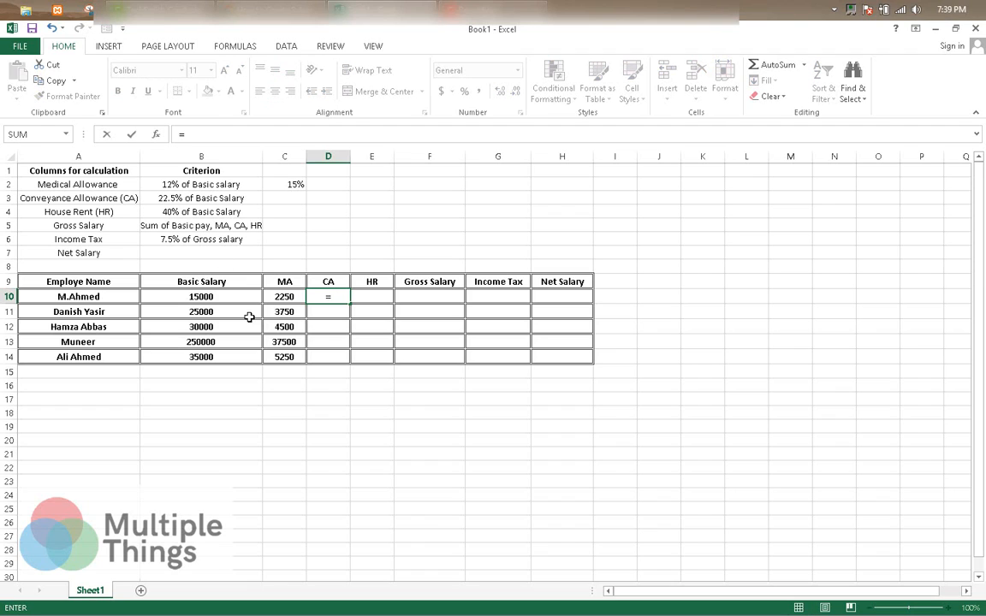
click(213, 297)
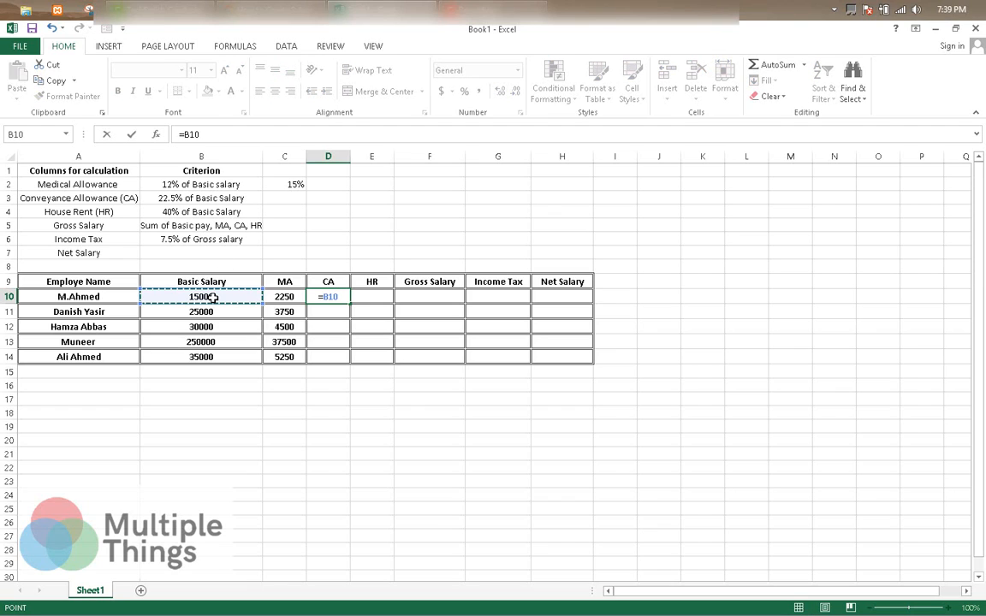
text(*)
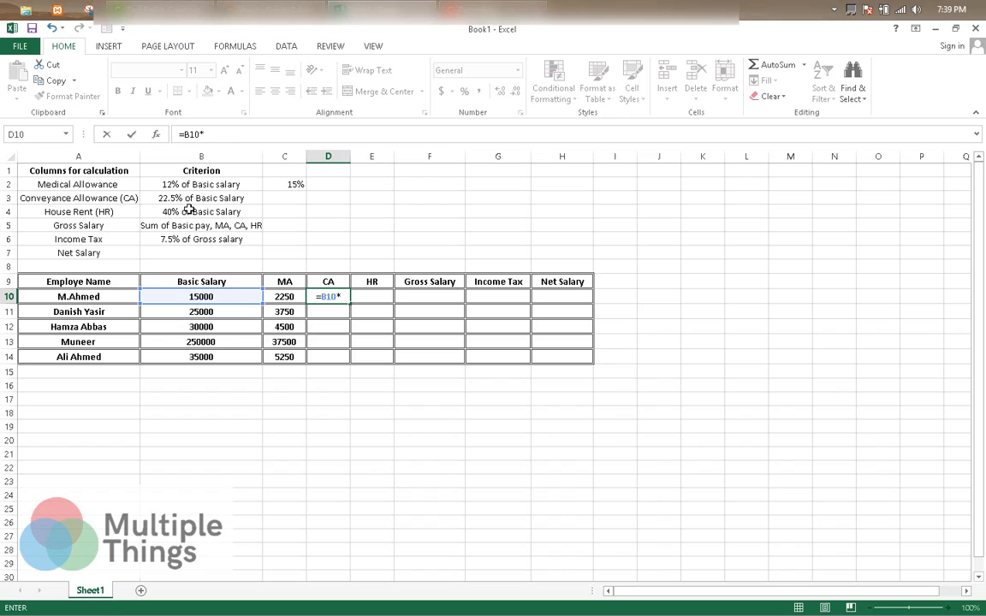
text(22.5%)
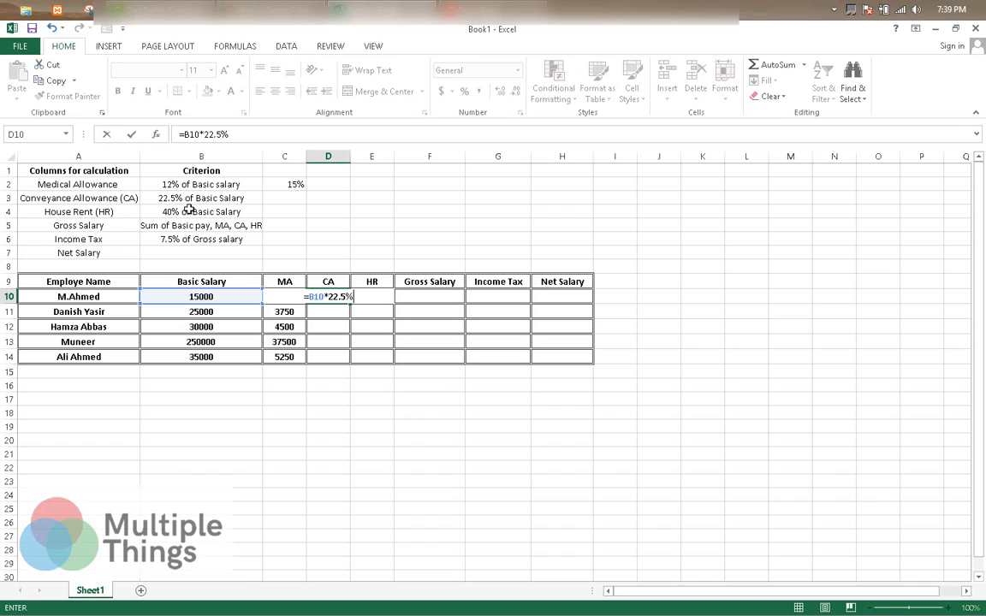
key(Return)
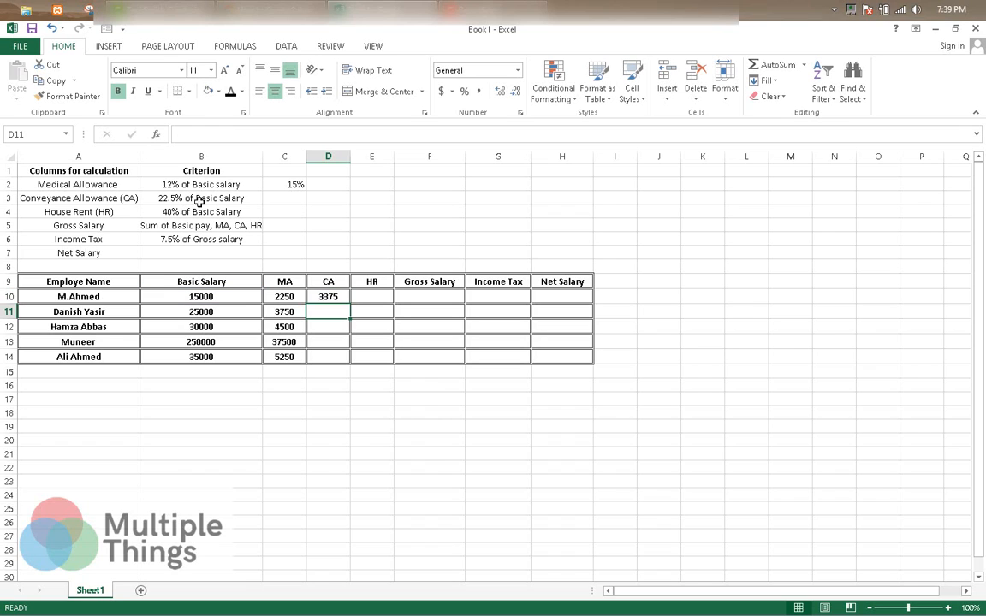
click(334, 295)
drag(349, 304, 350, 359)
- Calculate the house rent in E10 with =B10*40% and fill the formula down to E14
click(375, 297)
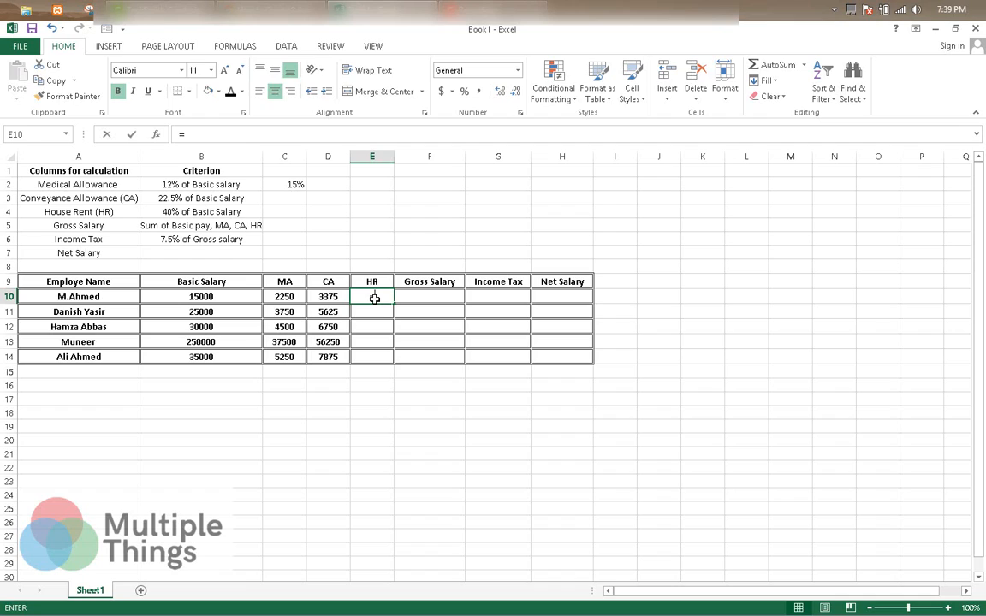
text(=)
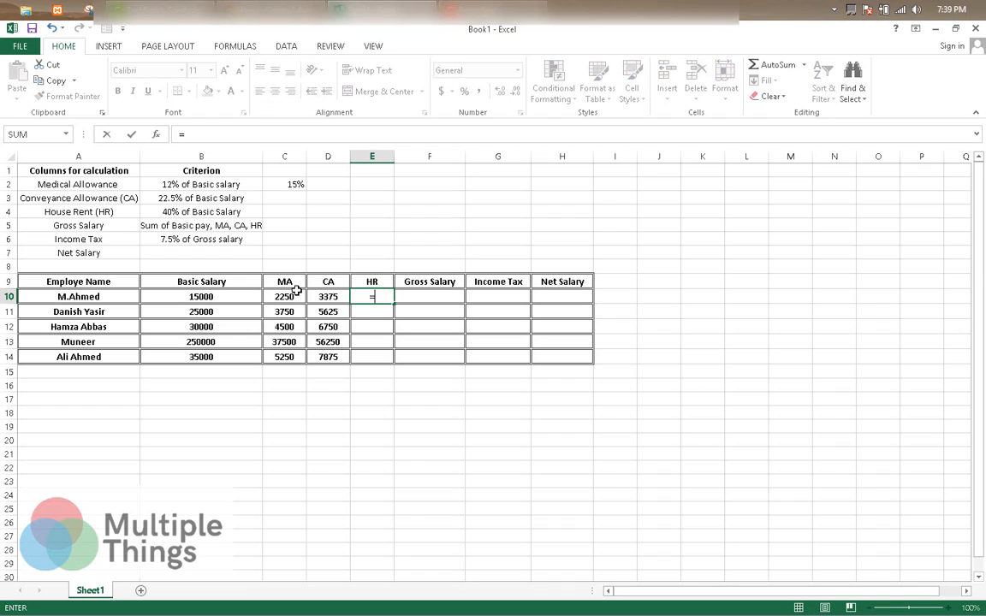
click(221, 296)
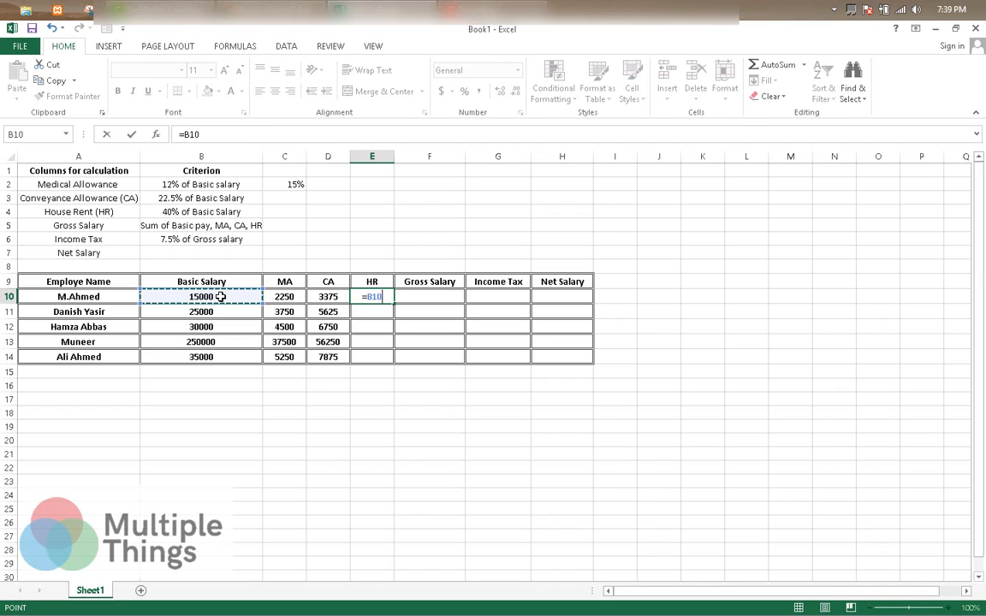
text(*)
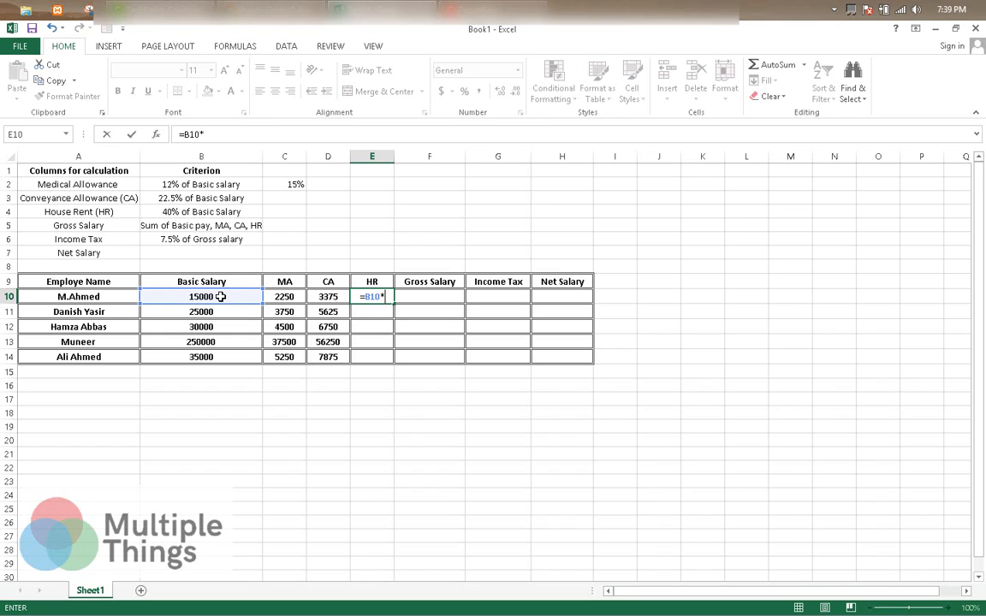
text(40%)
key(ctrl+Return)
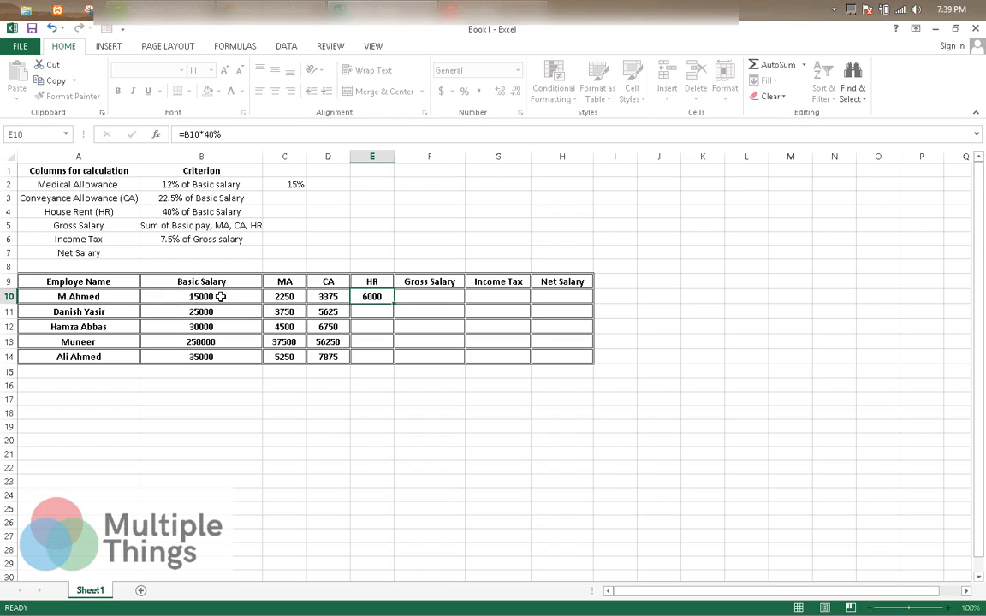
click(378, 296)
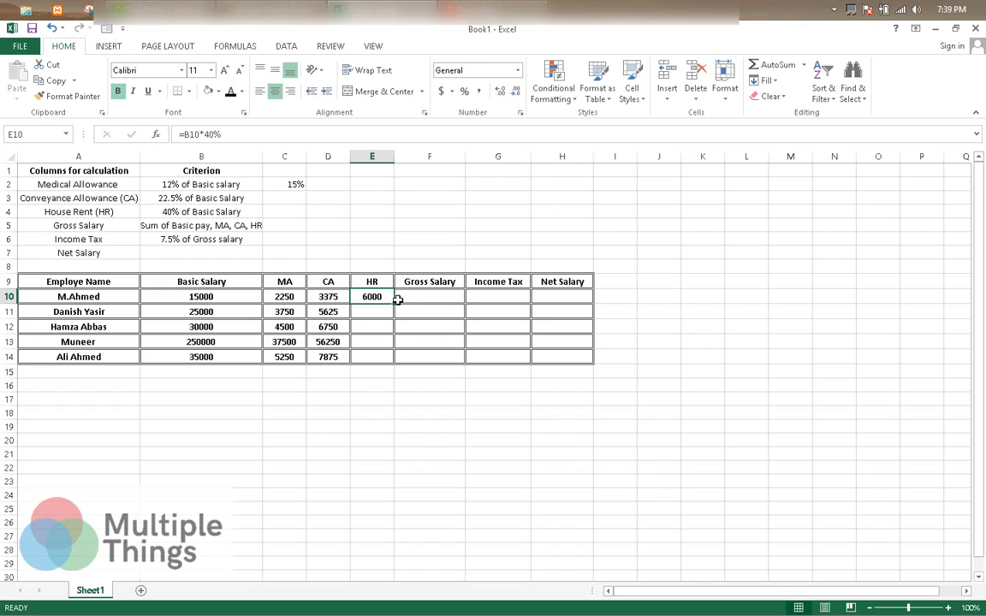
drag(398, 299, 390, 359)
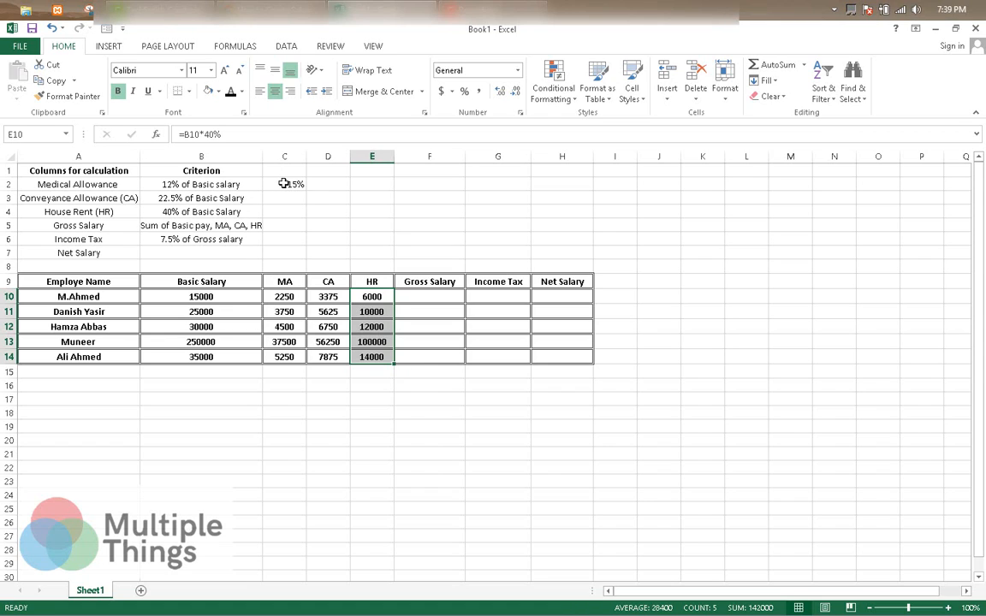
- Calculate the gross salary in F10 with =SUM(B10:E10) and fill the formula down to F14
click(418, 294)
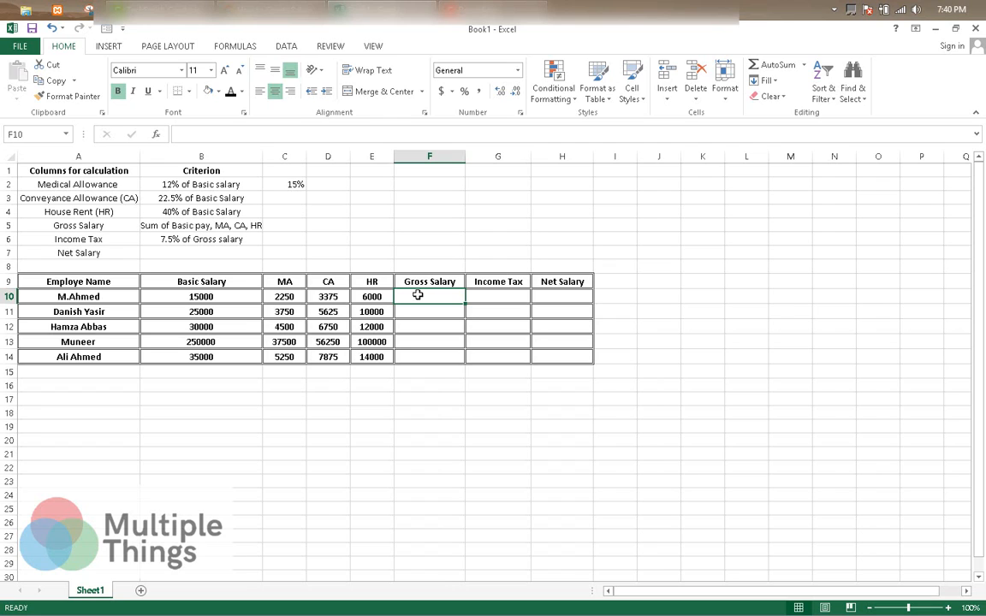
text(=sum)
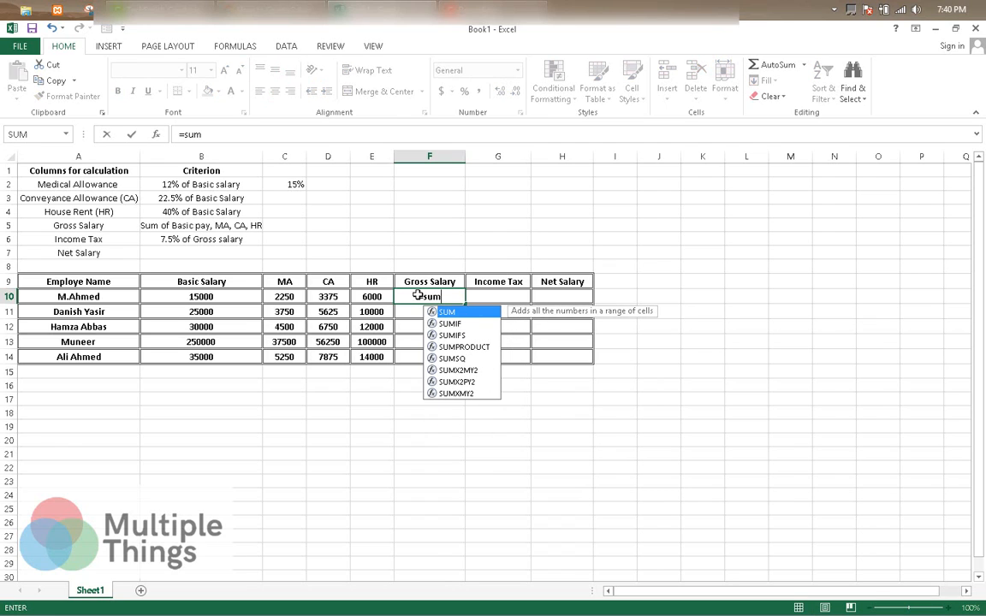
key(Tab)
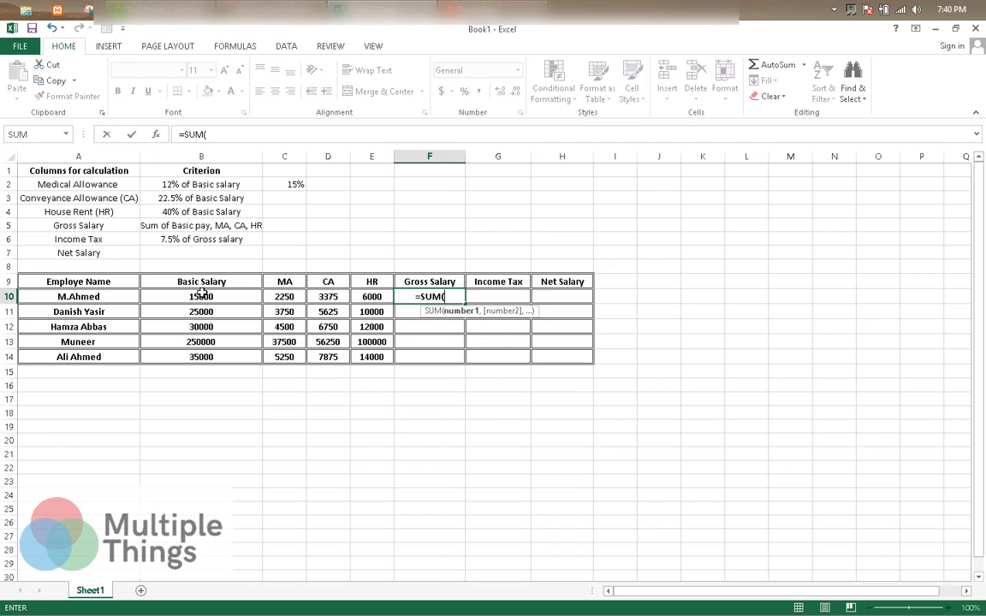
drag(197, 297, 379, 297)
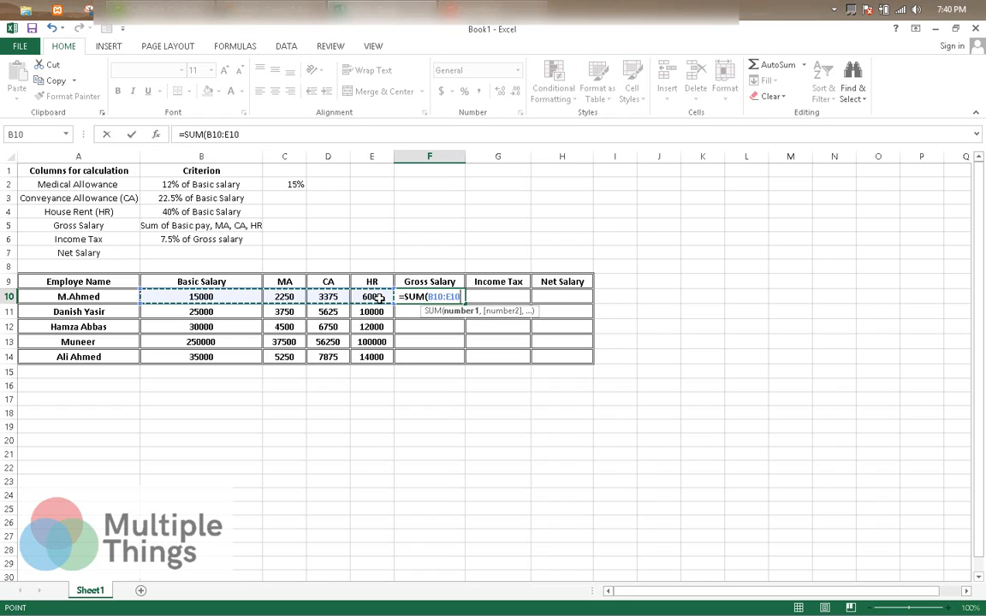
key(Return)
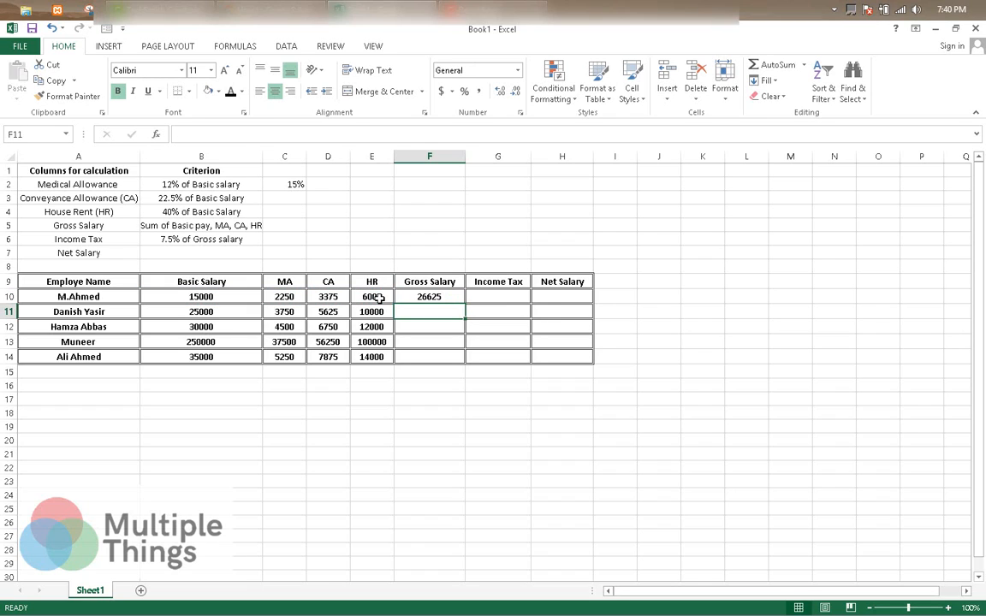
click(448, 295)
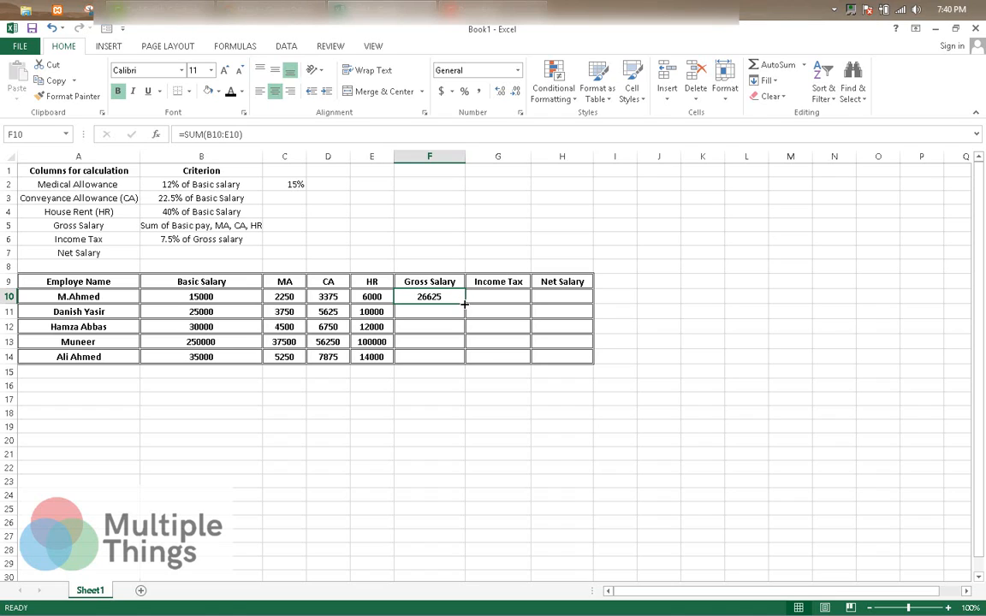
double_click(464, 304)
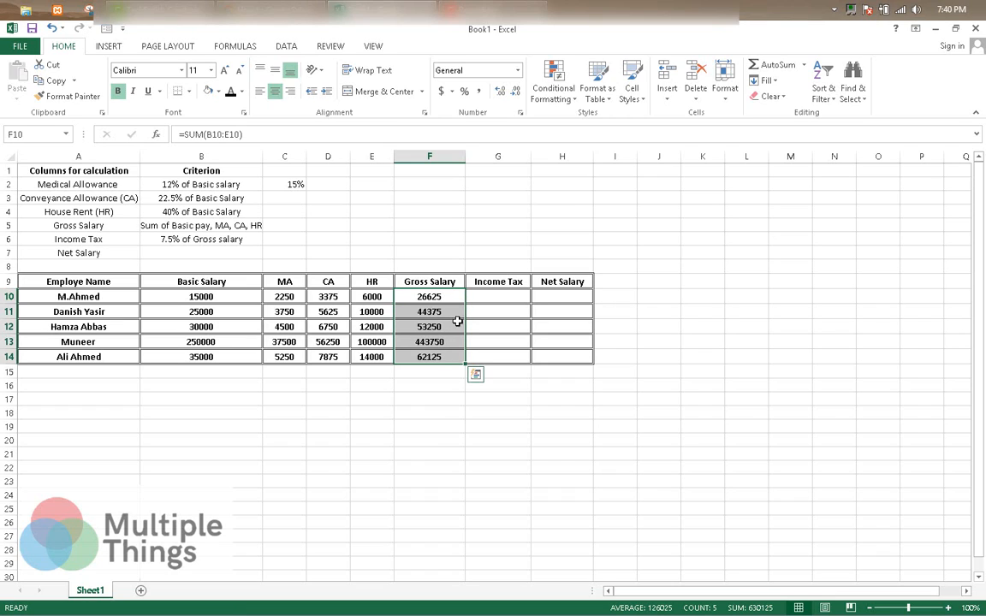
- Calculate the income tax in G10 with =F10*7.5% and fill the formula down to G14
click(490, 292)
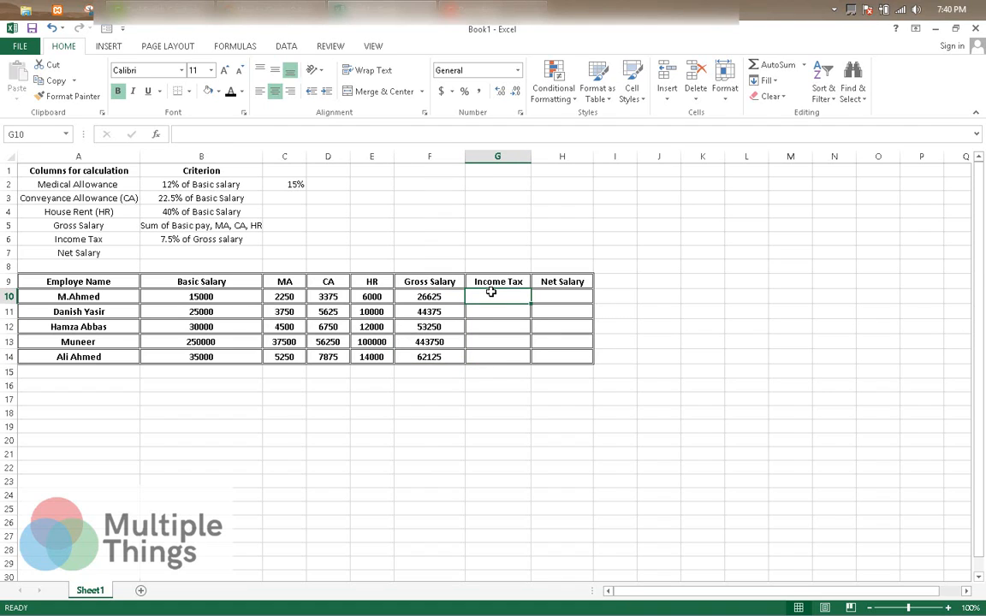
text(=)
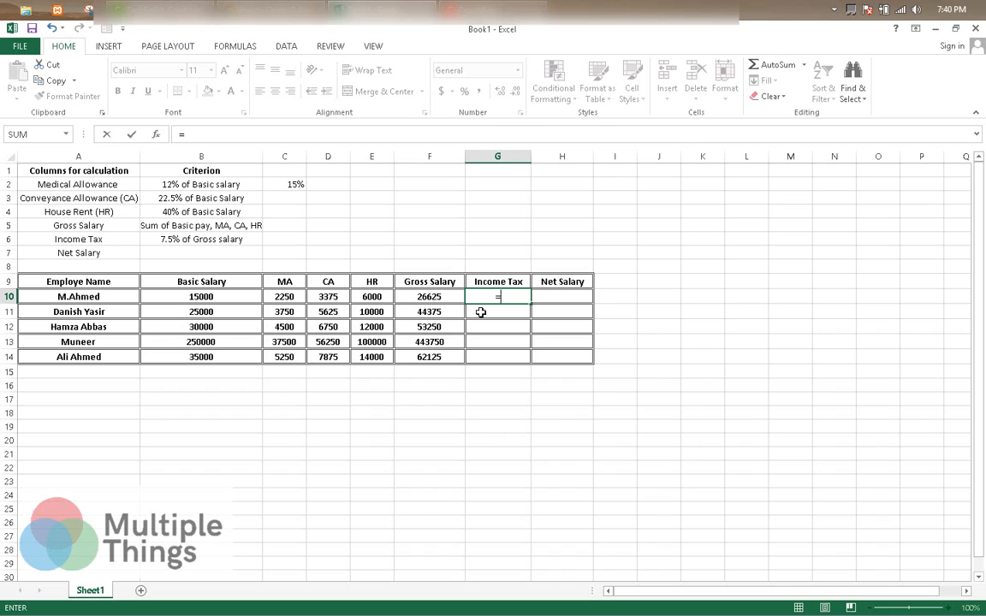
click(439, 296)
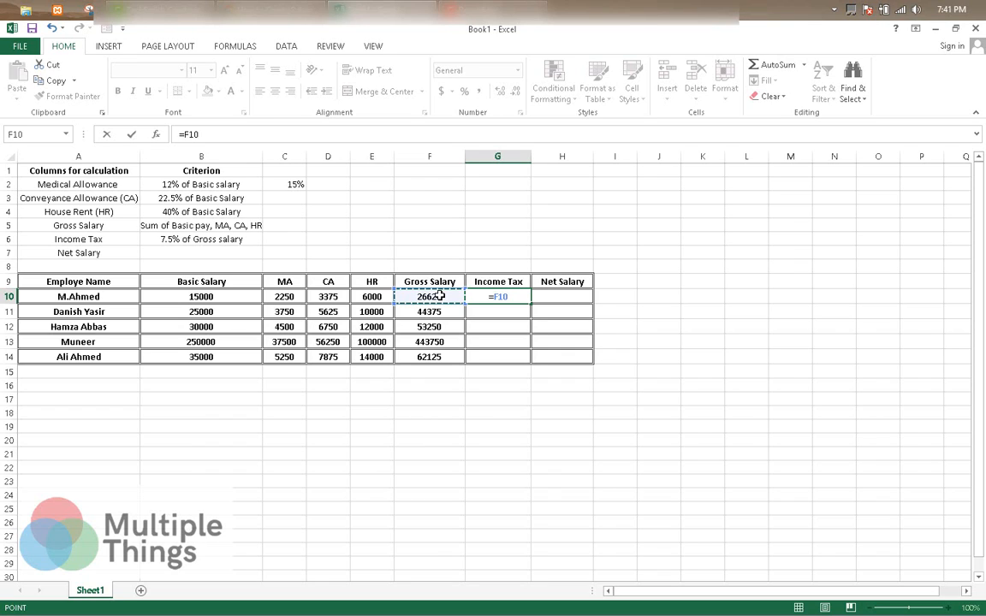
text(*)
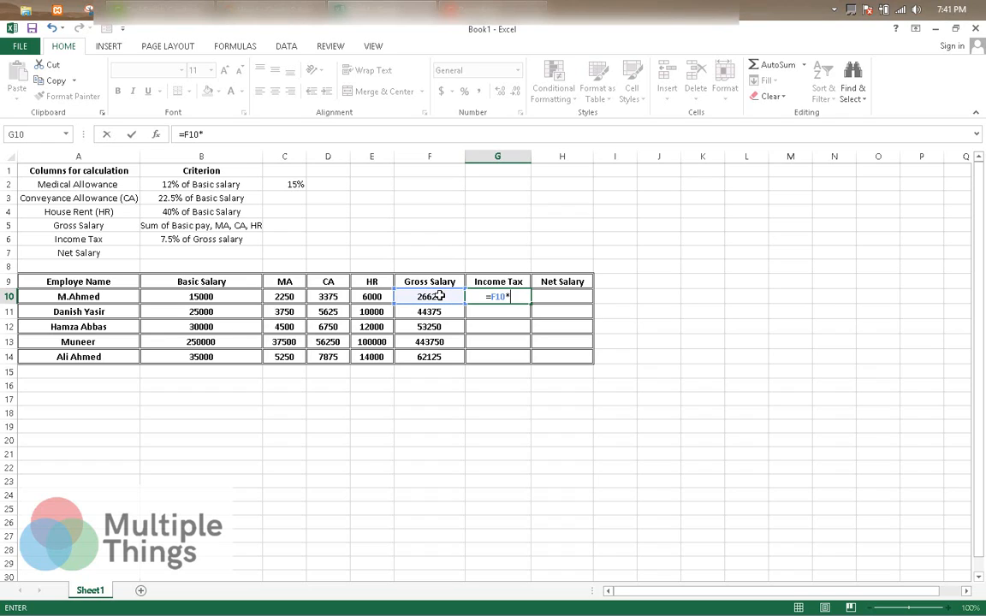
text(7.5%)
key(Return)
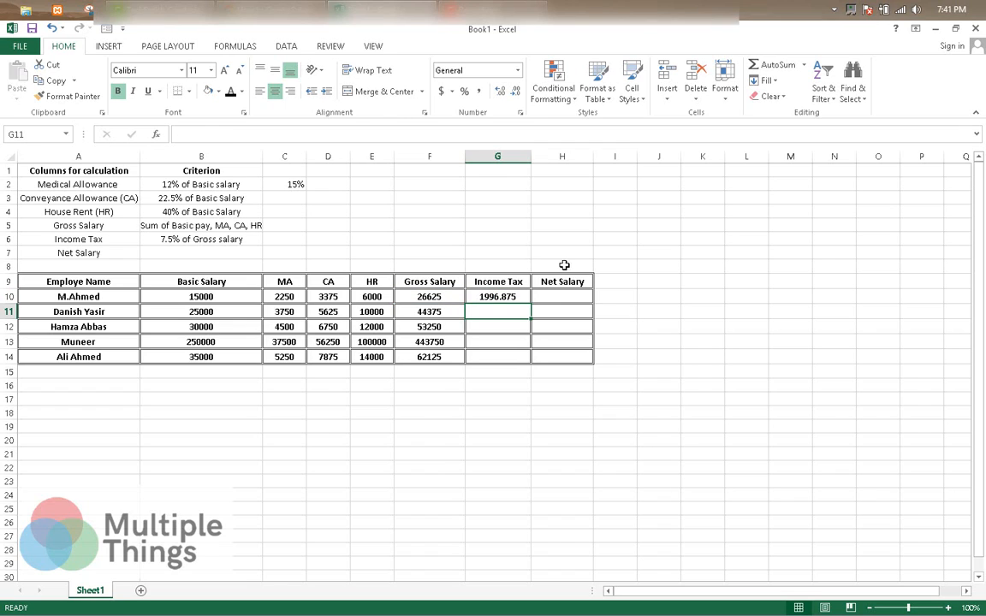
click(509, 293)
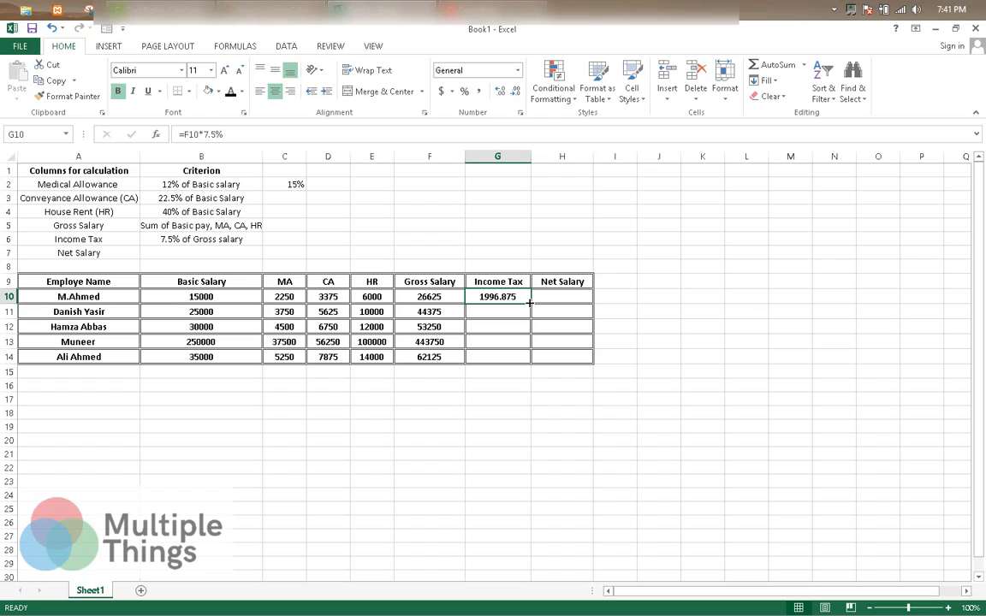
double_click(530, 302)
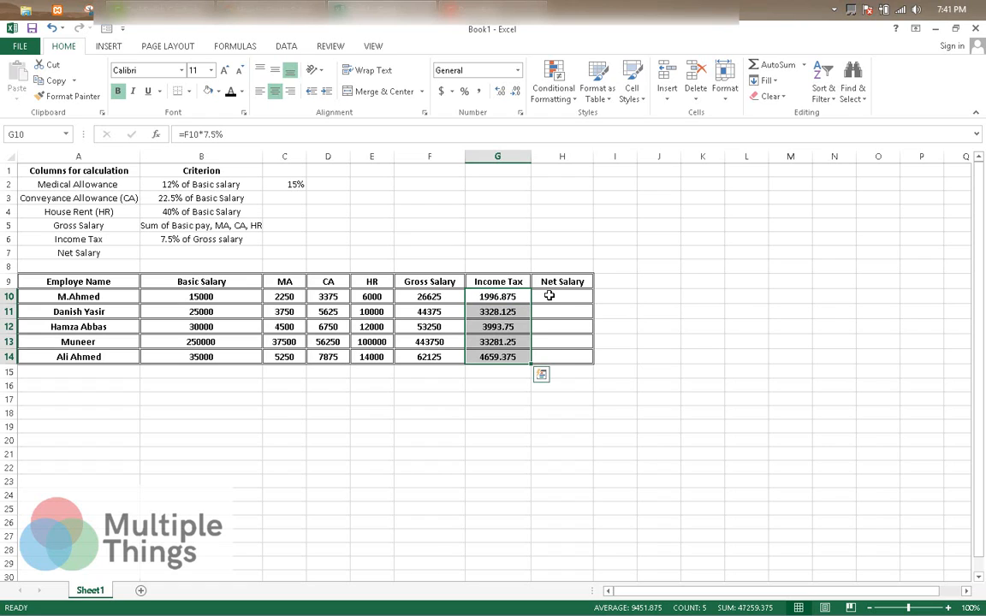
- Calculate the net salary in H10 with =F10-G10 and fill the formula down to H14
click(550, 295)
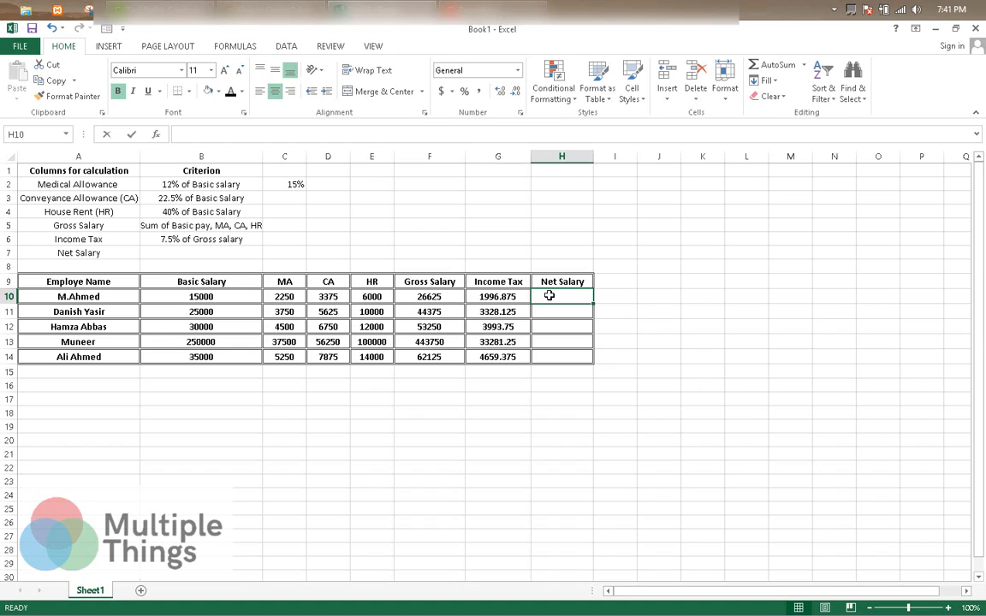
text(=)
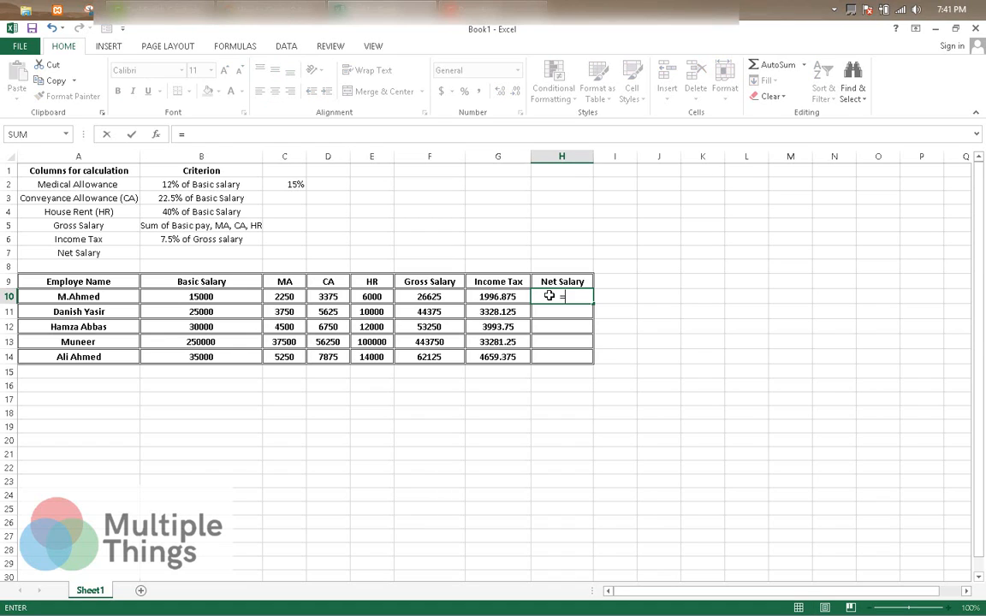
click(436, 296)
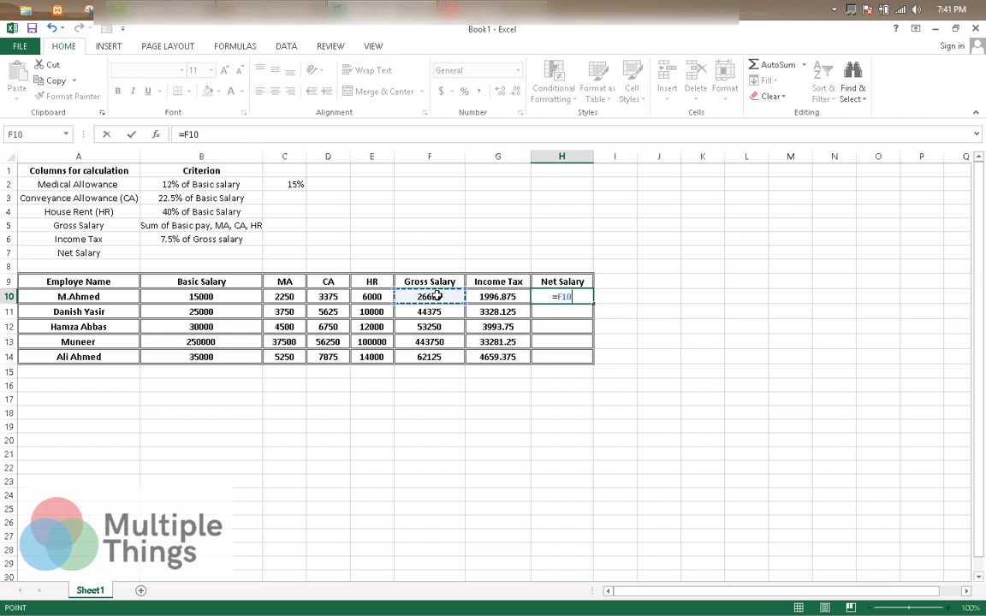
text(-)
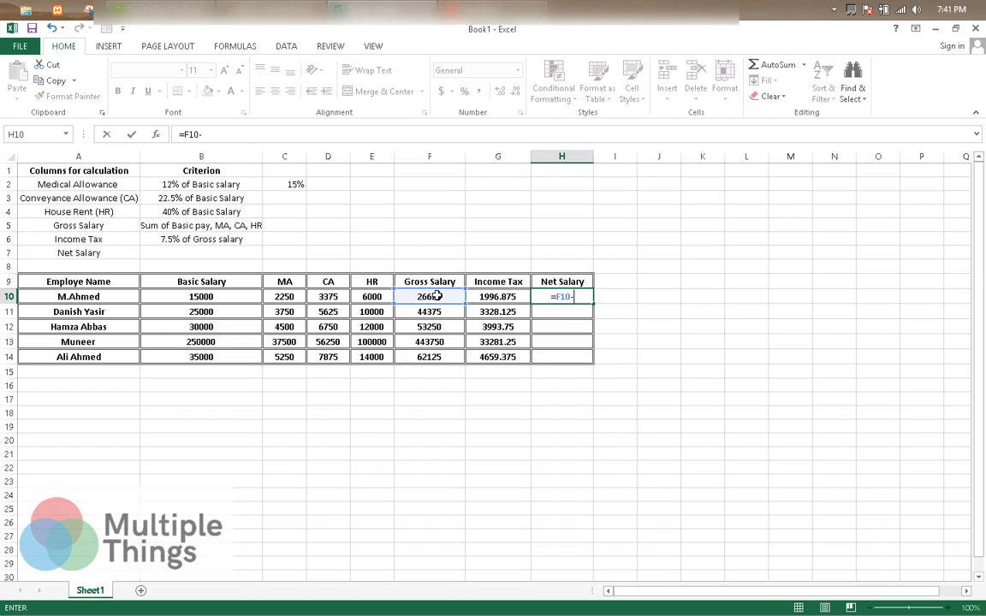
click(494, 297)
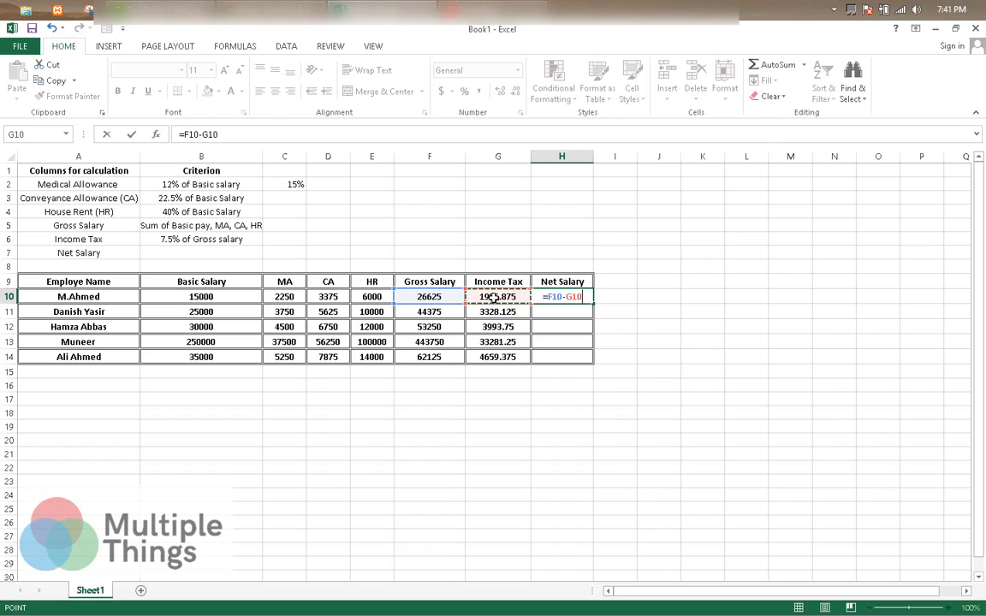
key(Return)
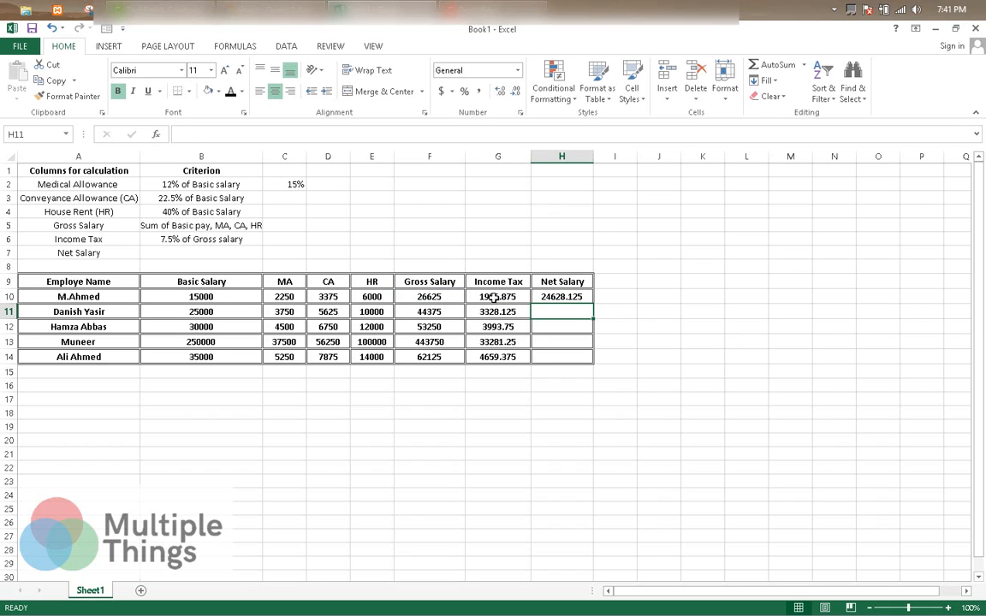
click(576, 296)
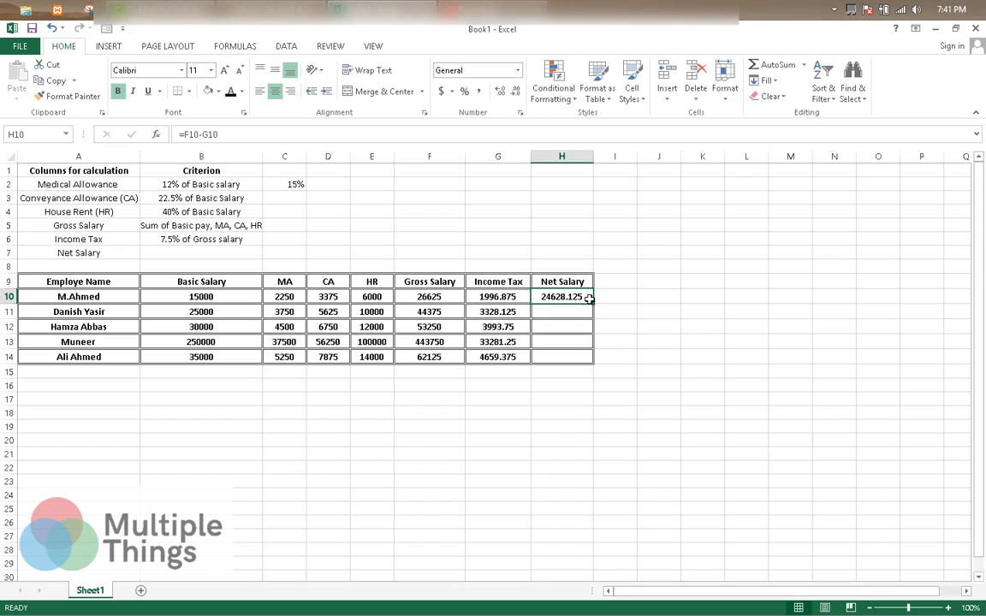
drag(593, 303, 589, 358)
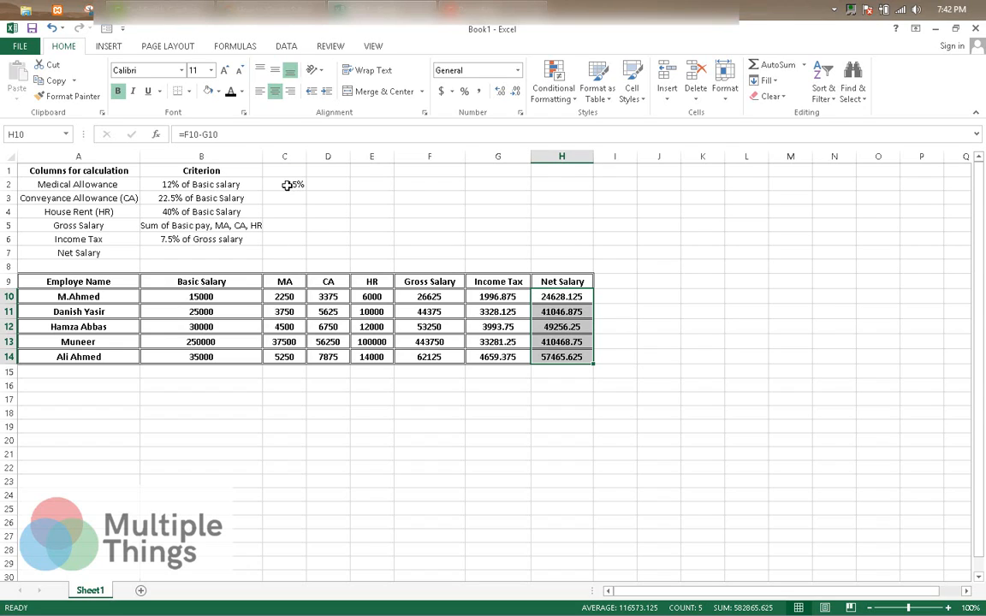
- Check the medical allowance formulas in C10, C11 and C12 for their reference to the rate cell
click(289, 298)
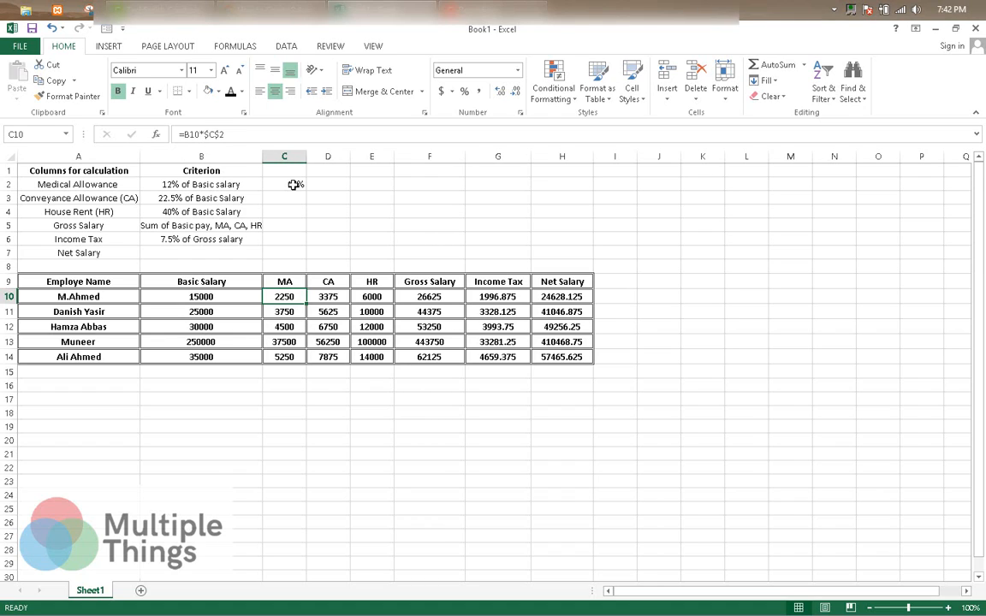
click(291, 312)
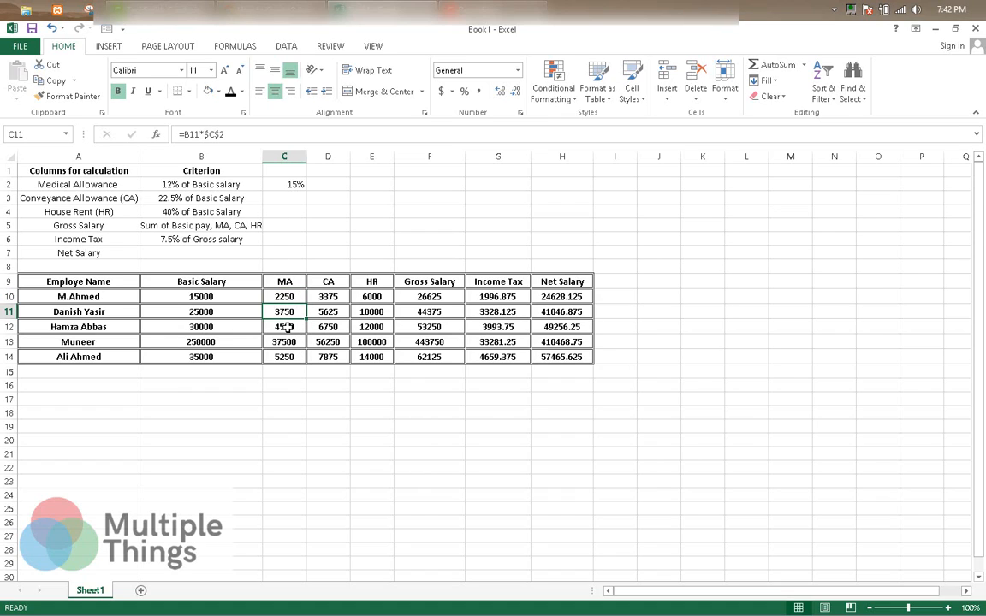
click(288, 329)
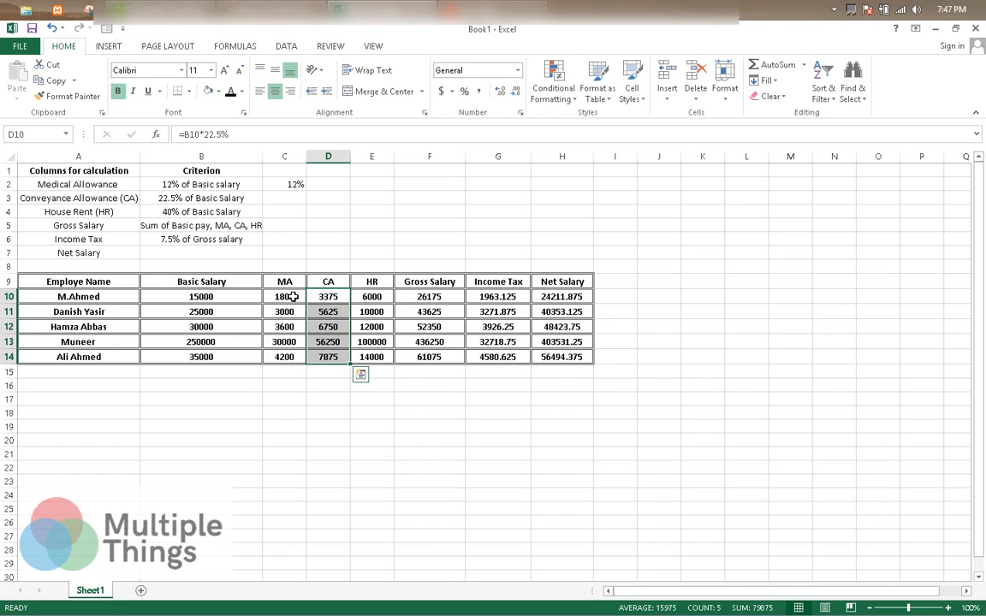
- Change the medical allowance rate in C2 to 15%
click(291, 184)
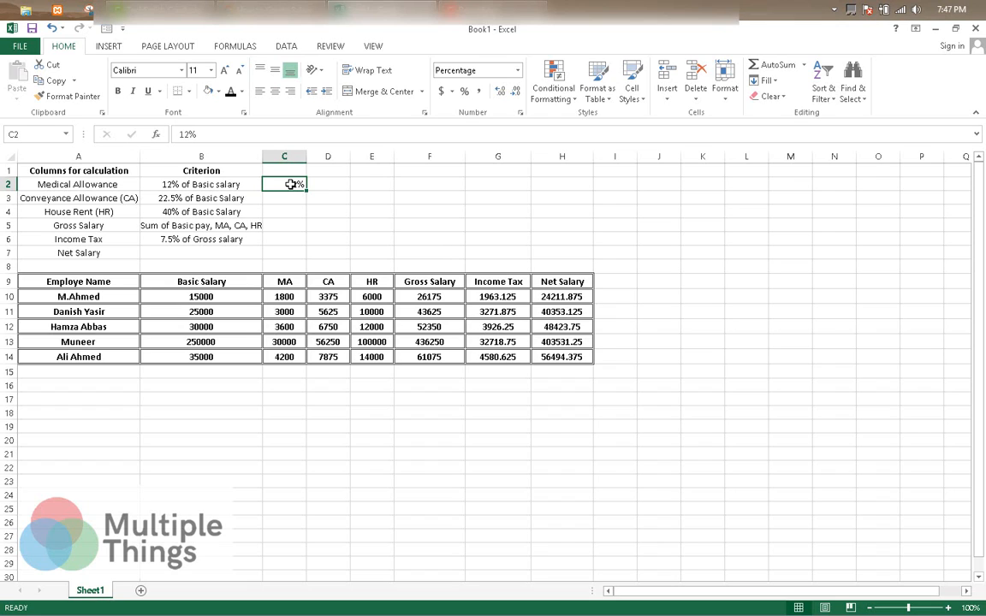
text(15%)
key(Return)
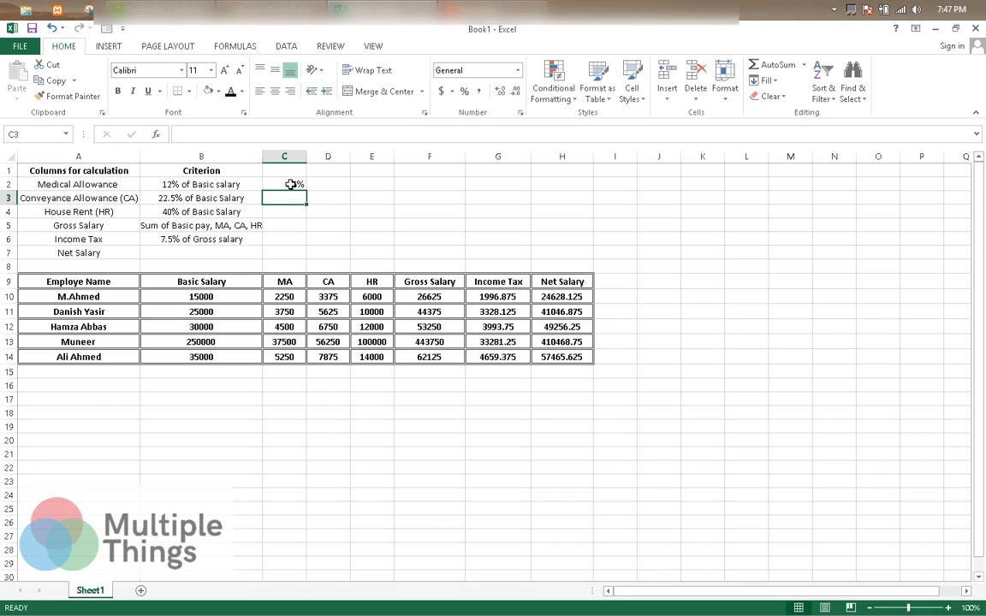